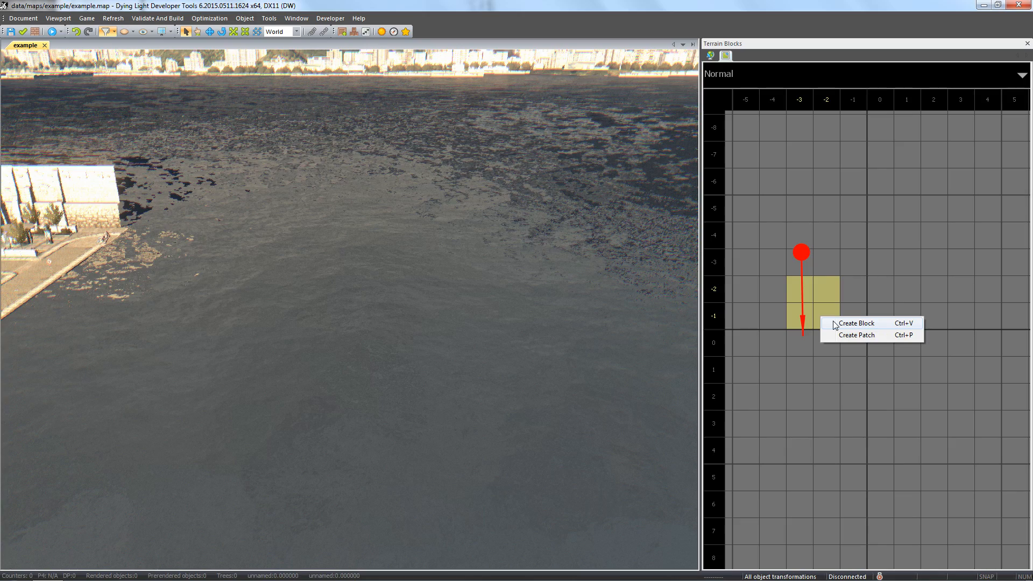
Create a terrain block on the selected two-by-two grid cells and activate freehand terrain raising and lowering.
left_click(835, 323)
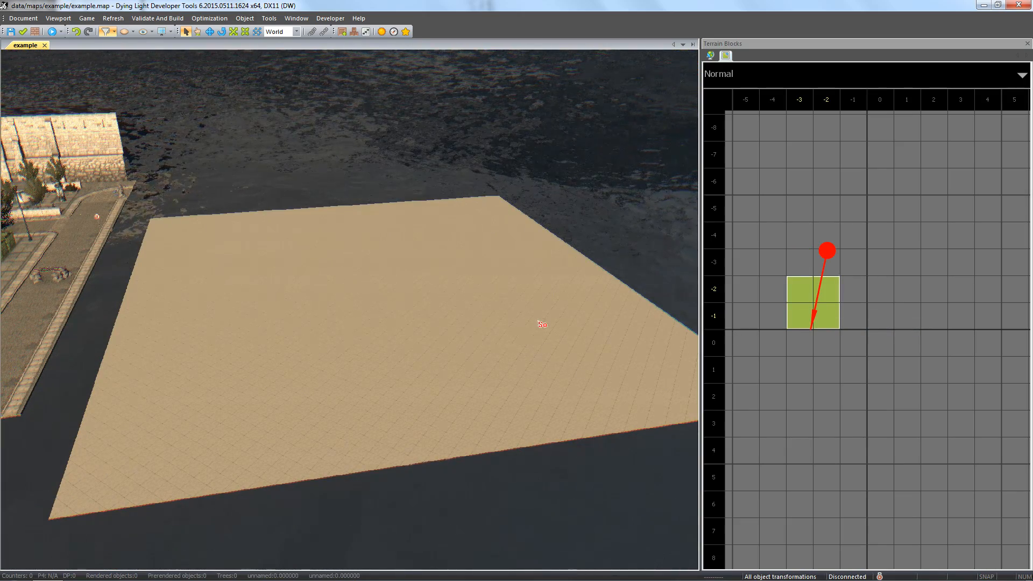
left_click(711, 56)
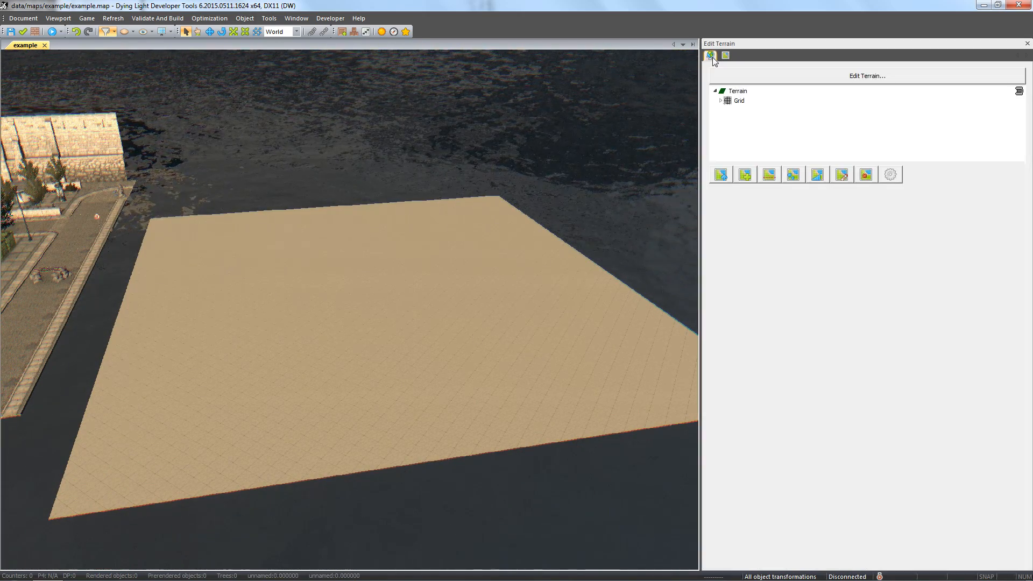
left_click(721, 174)
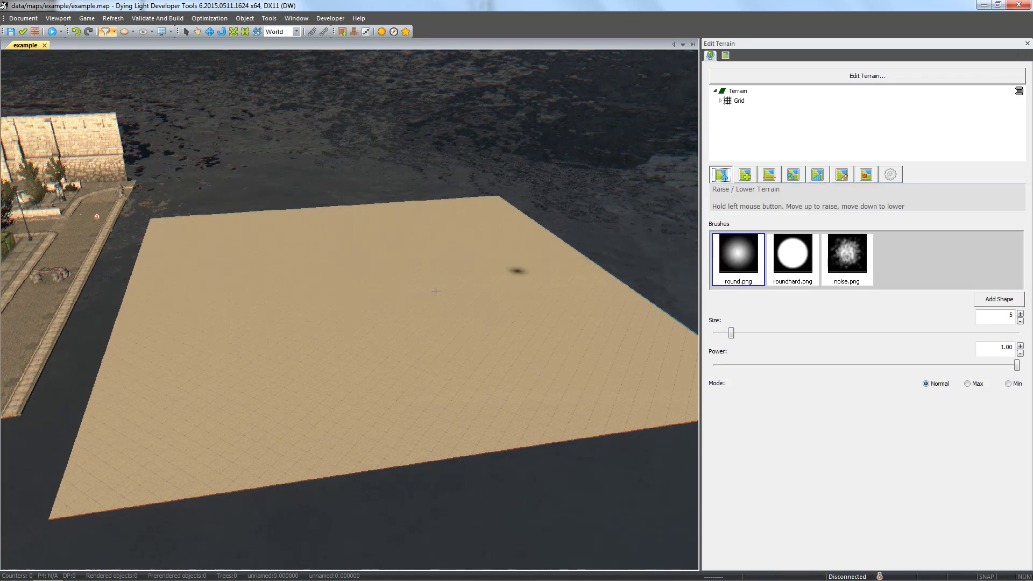
Sculpt a small pit and a small mound on the flat terrain with the round.png brush at size 5.
scroll(479, 295, "up", 6)
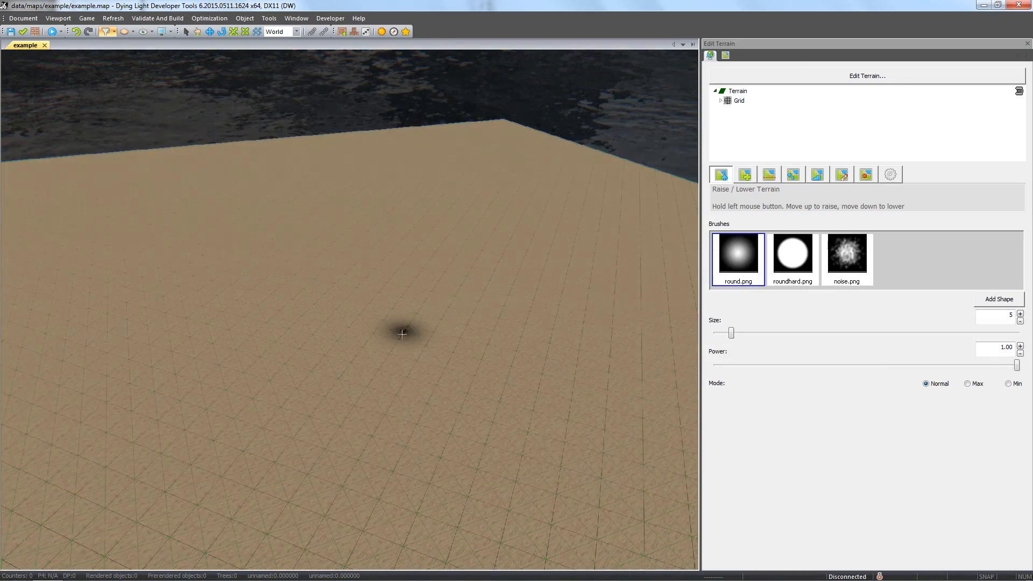
mouse_move(376, 374)
left_mouse_down()
mouse_move(373, 334)
mouse_move(385, 401)
left_mouse_up()
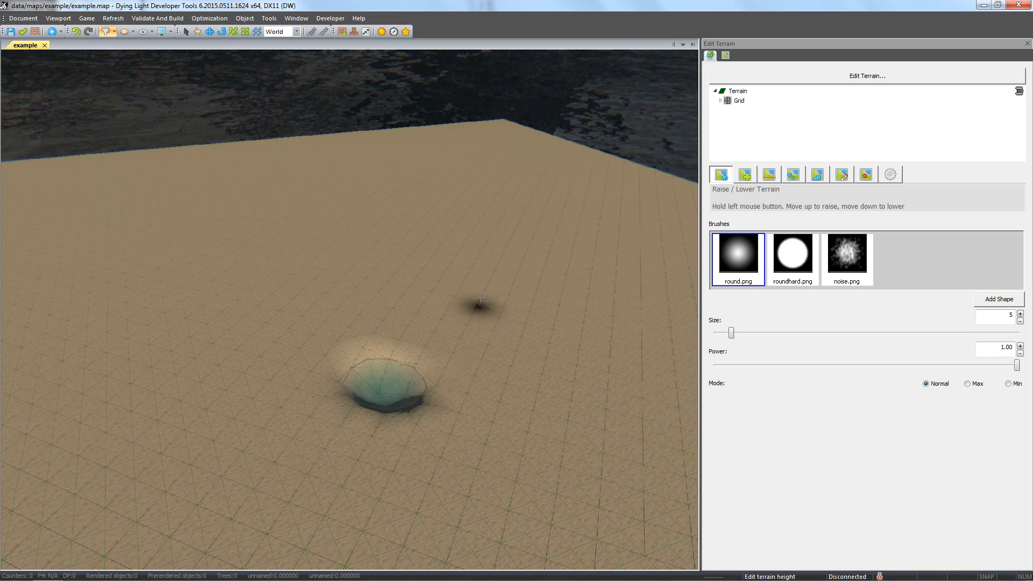
mouse_move(479, 302)
left_mouse_down()
mouse_move(480, 274)
mouse_move(479, 299)
left_mouse_up()
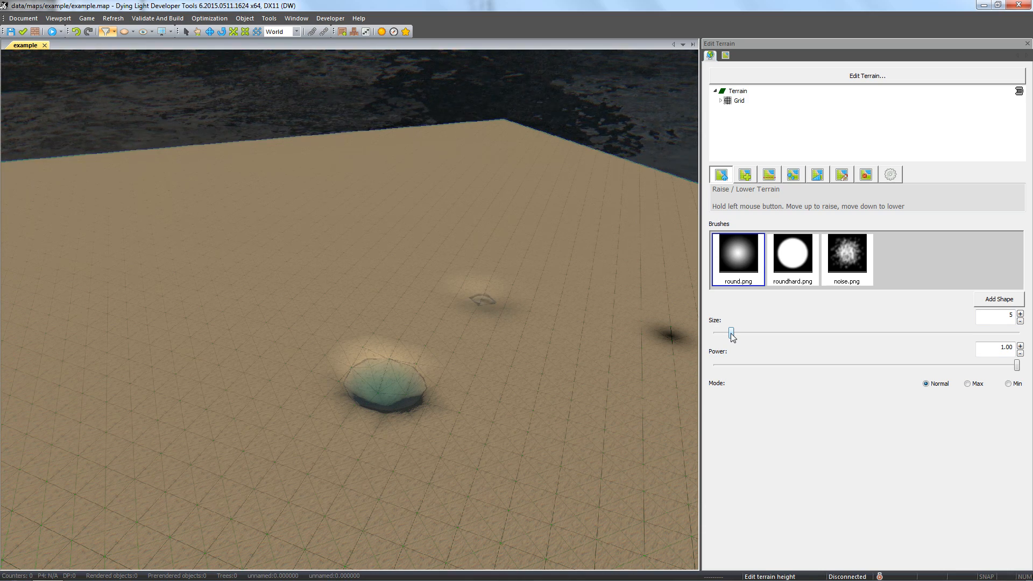
Sculpt a wide area of bumpy hills across the terrain with the noise.png brush at size 38 and power 0.58.
left_click_drag(732, 337, 758, 327)
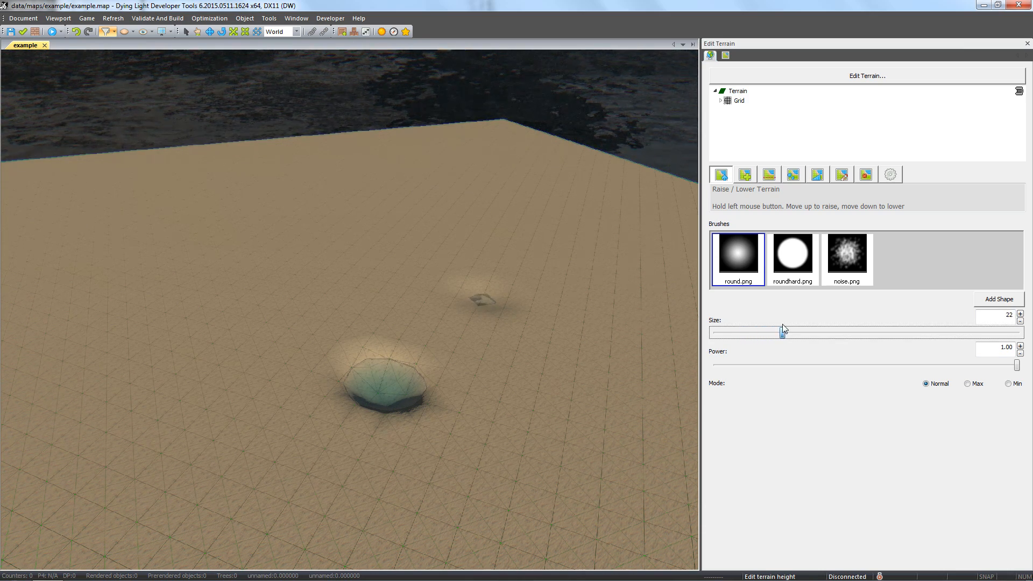
left_click(851, 270)
left_click(1016, 366)
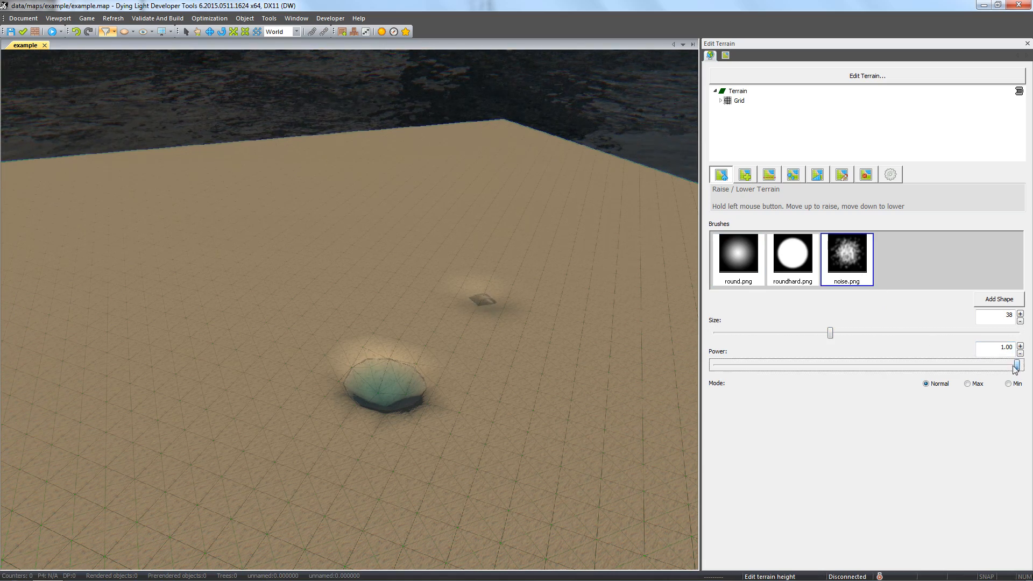
mouse_move(463, 350)
left_mouse_down()
mouse_move(461, 330)
mouse_move(397, 302)
mouse_move(397, 236)
left_mouse_up()
right_click_drag(397, 236, 392, 240)
left_click_drag(292, 231, 286, 184)
left_click_drag(505, 196, 506, 189)
right_click_drag(506, 188, 491, 186)
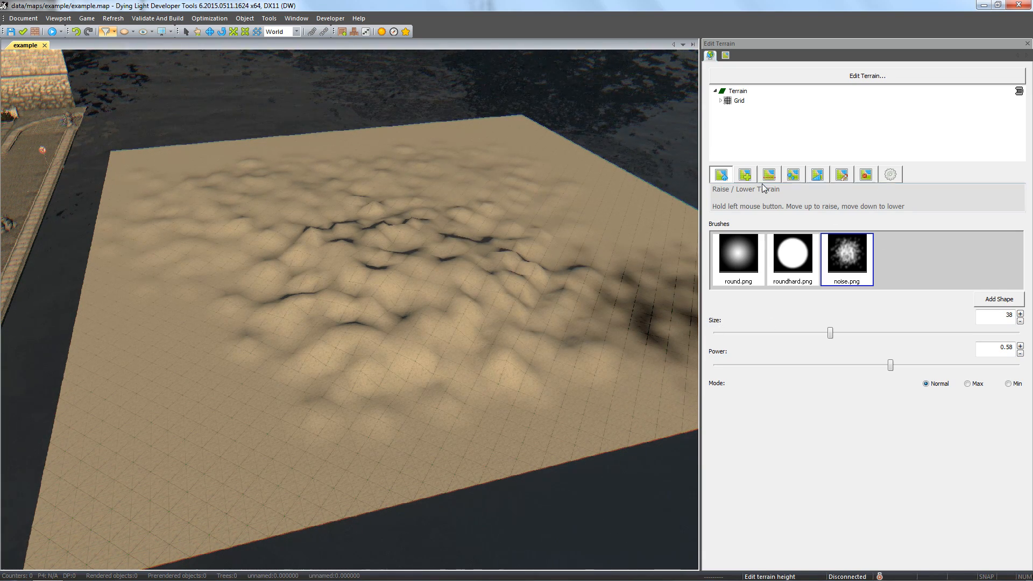
Raise the ground around the bumpy hills in 1.00 height increments with the round.png brush at size 29.
left_click(745, 176)
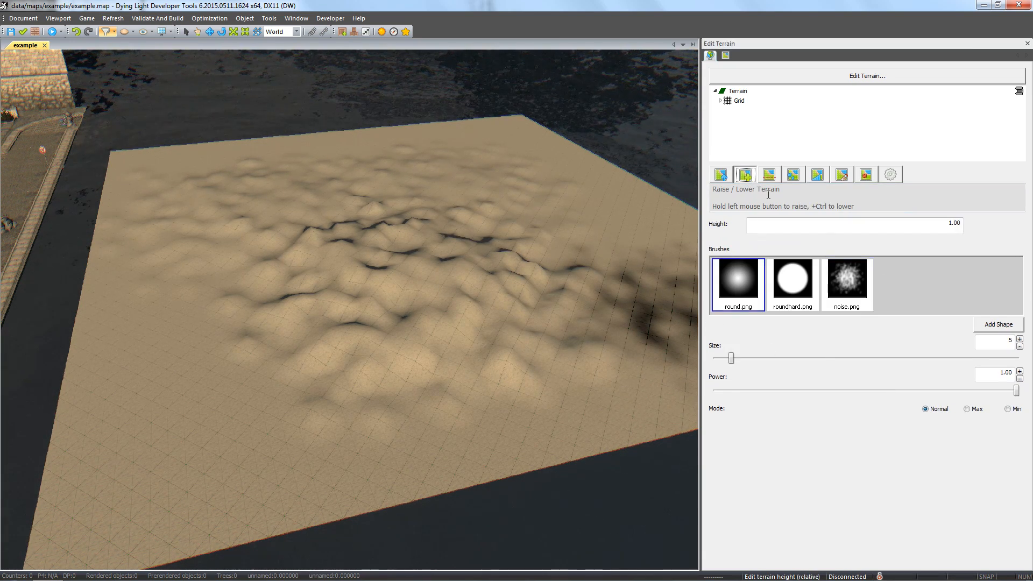
left_click(940, 225)
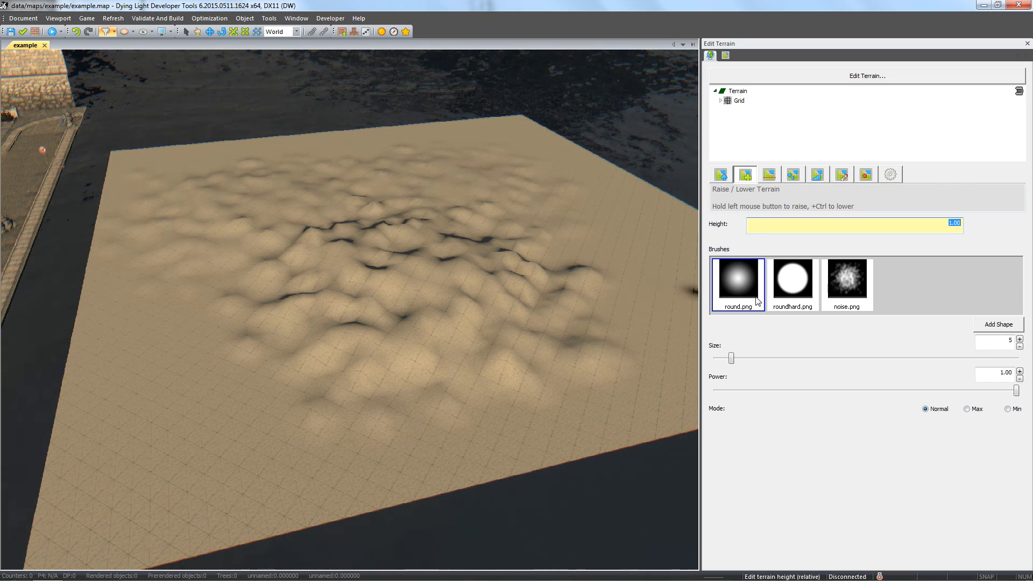
right_click_drag(540, 371, 545, 382)
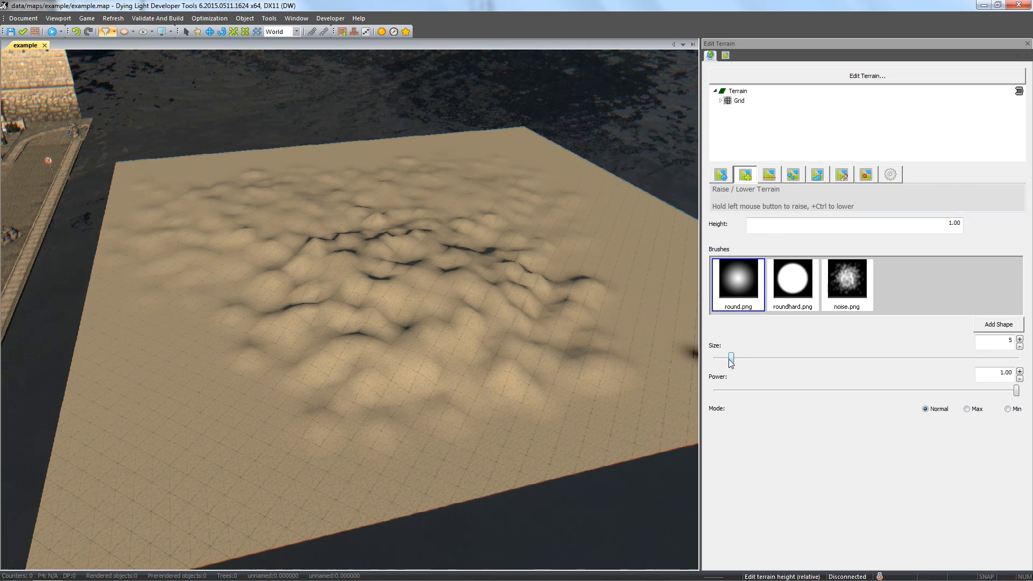
left_click_drag(730, 358, 803, 359)
mouse_move(511, 357)
left_mouse_down()
mouse_move(314, 370)
mouse_move(269, 323)
mouse_move(203, 380)
mouse_move(173, 374)
mouse_move(166, 252)
mouse_move(152, 218)
mouse_move(283, 320)
mouse_move(370, 240)
mouse_move(185, 194)
mouse_move(185, 177)
mouse_move(315, 186)
mouse_move(489, 331)
mouse_move(565, 323)
mouse_move(554, 369)
mouse_move(452, 415)
mouse_move(380, 415)
mouse_move(253, 410)
mouse_move(203, 357)
mouse_move(124, 411)
mouse_move(109, 473)
mouse_move(131, 296)
mouse_move(414, 384)
left_mouse_up()
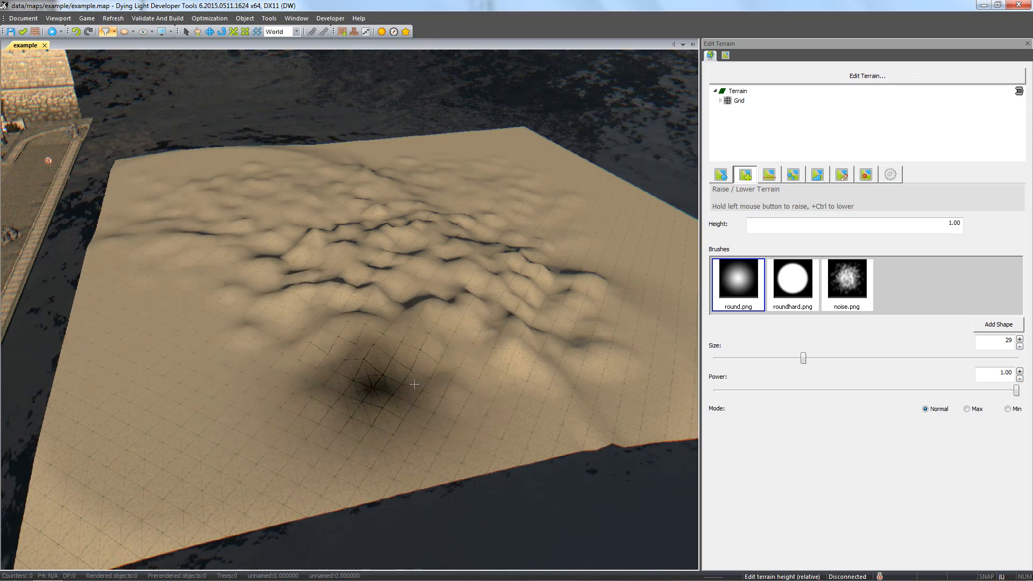
Lower the terrain on the side facing away from the buildings below the water level with the size 29 round brush.
mouse_move(449, 378)
middle_mouse_down()
mouse_move(500, 373)
mouse_move(269, 339)
middle_mouse_up()
mouse_move(269, 338)
middle_mouse_down()
mouse_move(388, 323)
mouse_move(297, 323)
middle_mouse_up()
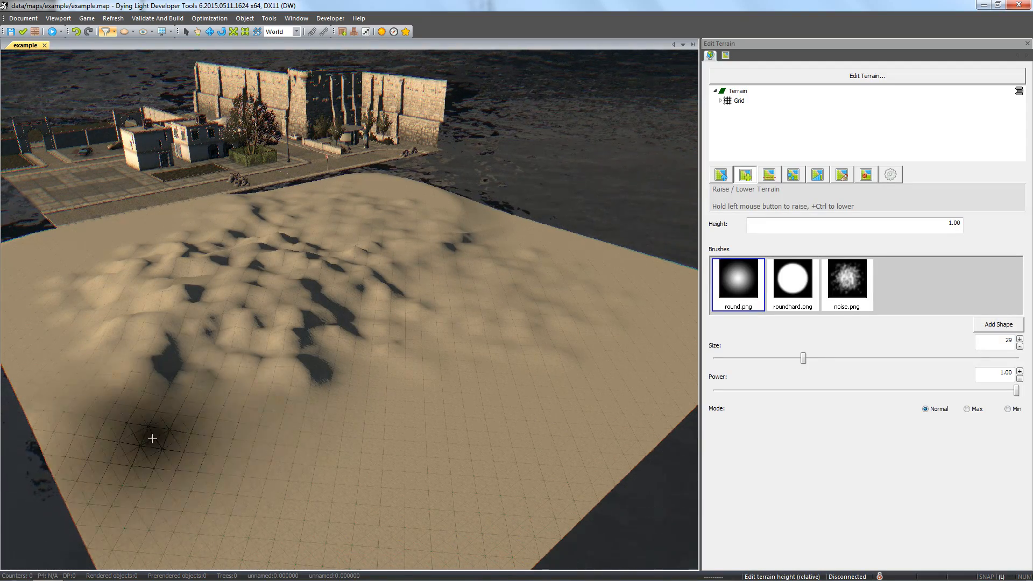
mouse_move(152, 439)
left_mouse_down()
mouse_move(184, 461)
mouse_move(285, 491)
mouse_move(369, 502)
mouse_move(595, 412)
mouse_move(647, 302)
mouse_move(634, 231)
left_mouse_up()
middle_click_drag(511, 344, 524, 322)
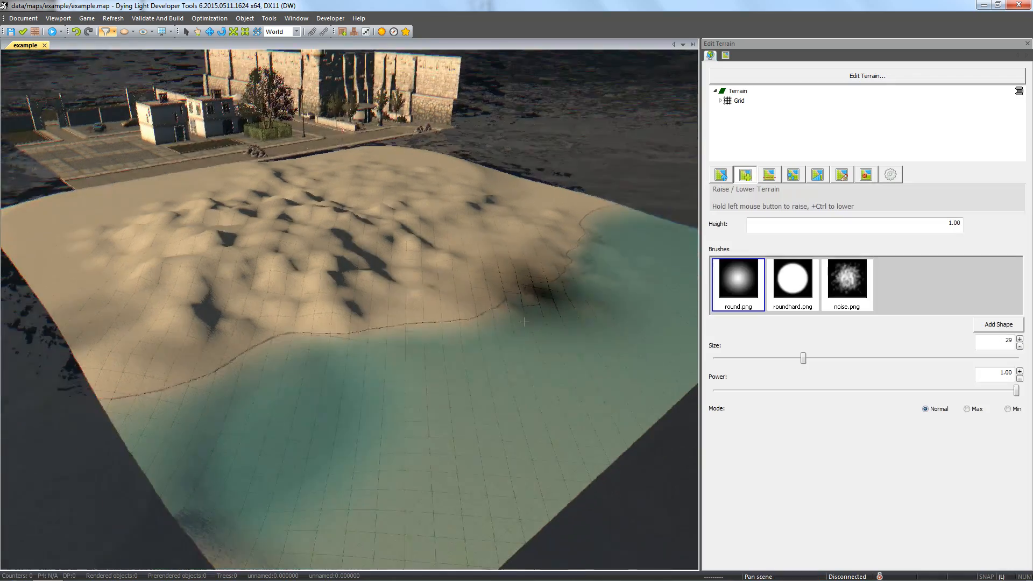
scroll(524, 322, "down", 2)
mouse_move(526, 348)
left_mouse_down("ctrl")
mouse_move(380, 483)
mouse_move(248, 507)
mouse_move(352, 393)
left_mouse_up("ctrl")
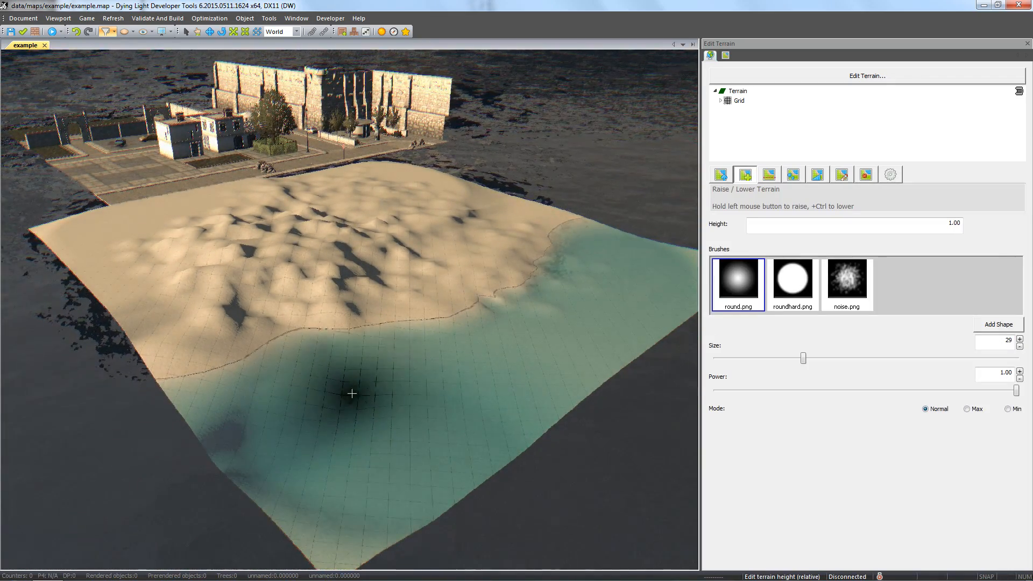
middle_click_drag(352, 393, 322, 416, "alt")
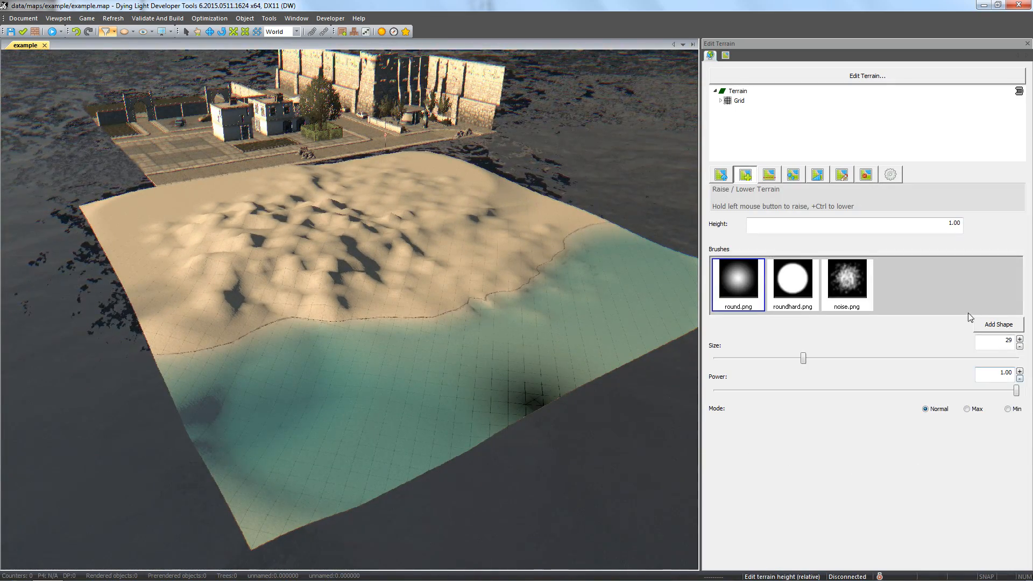
Pick a height of -2.00 from the submerged terrain and level the seabed to it with the round.png brush at size 26.
left_click(769, 174)
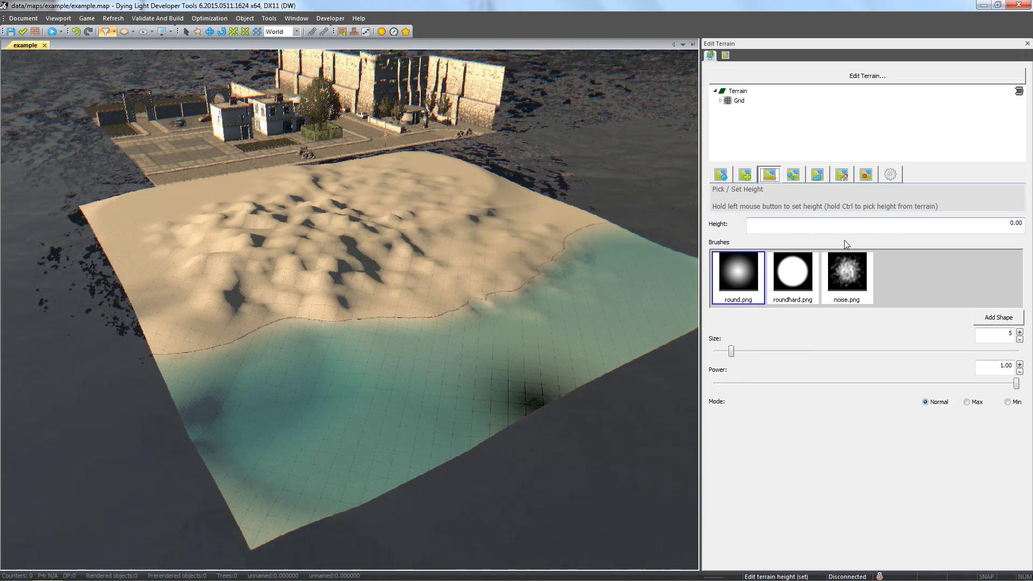
left_click(1018, 225)
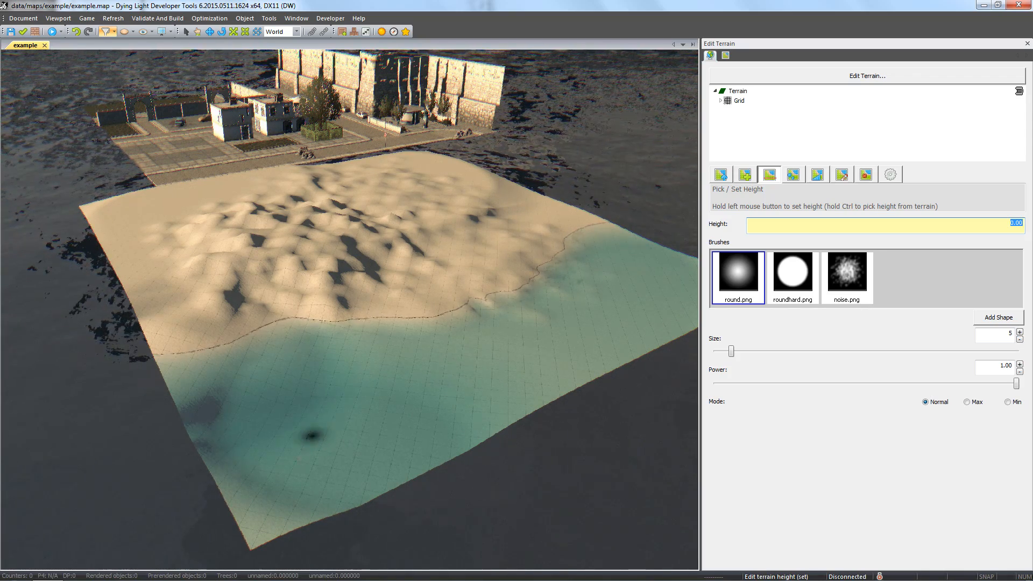
left_click(346, 472, "ctrl")
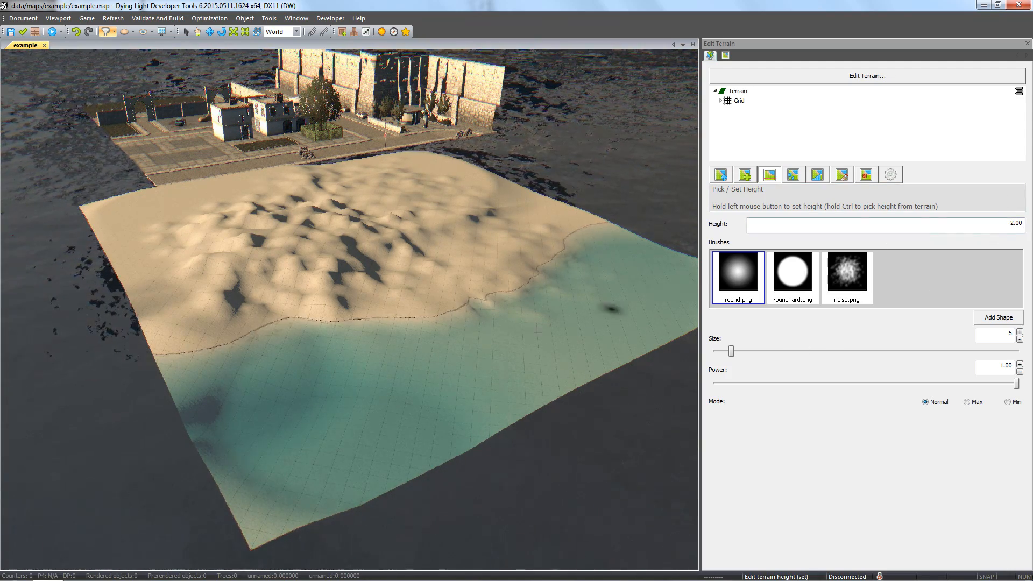
left_click_drag(731, 351, 794, 350)
mouse_move(377, 455)
left_mouse_down()
mouse_move(272, 454)
mouse_move(538, 377)
left_mouse_up()
right_click_drag(538, 377, 438, 410)
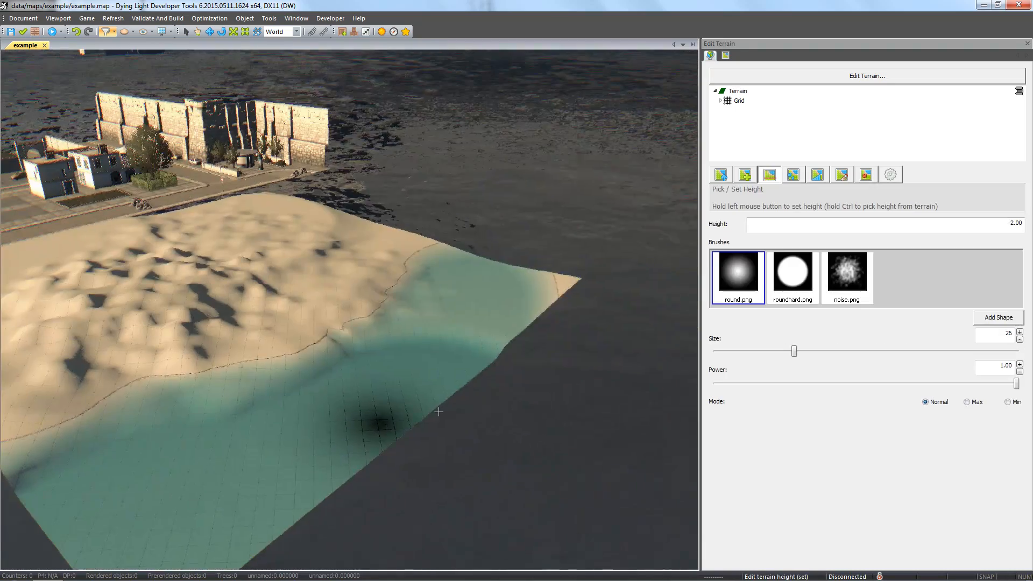
mouse_move(438, 411)
left_mouse_down()
mouse_move(524, 290)
mouse_move(305, 450)
mouse_move(470, 373)
left_mouse_up()
right_click_drag(471, 374, 470, 373)
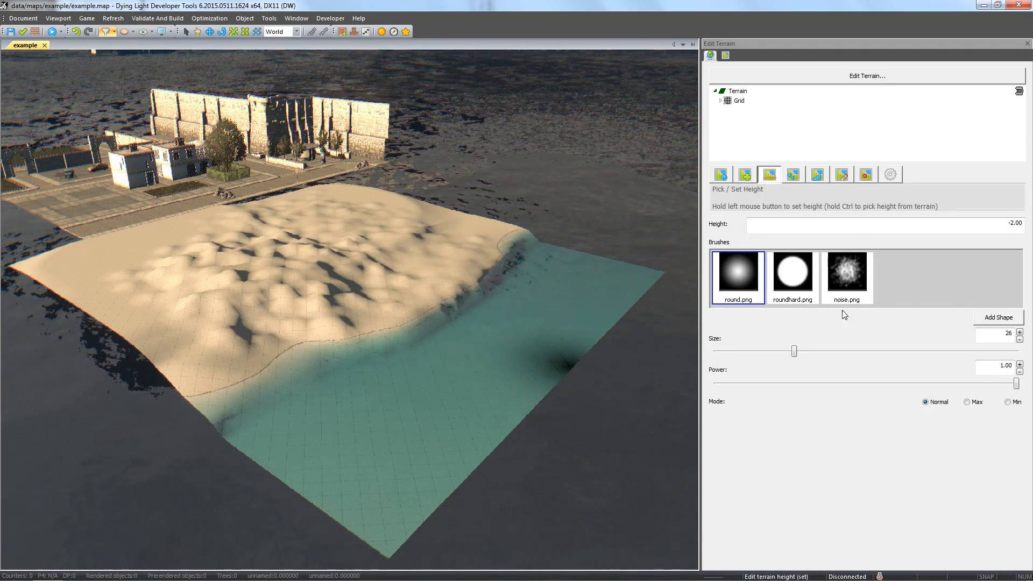
Smooth the rough shoreline and the adjacent edge of the hills with the round.png brush at size 21.
left_click(794, 175)
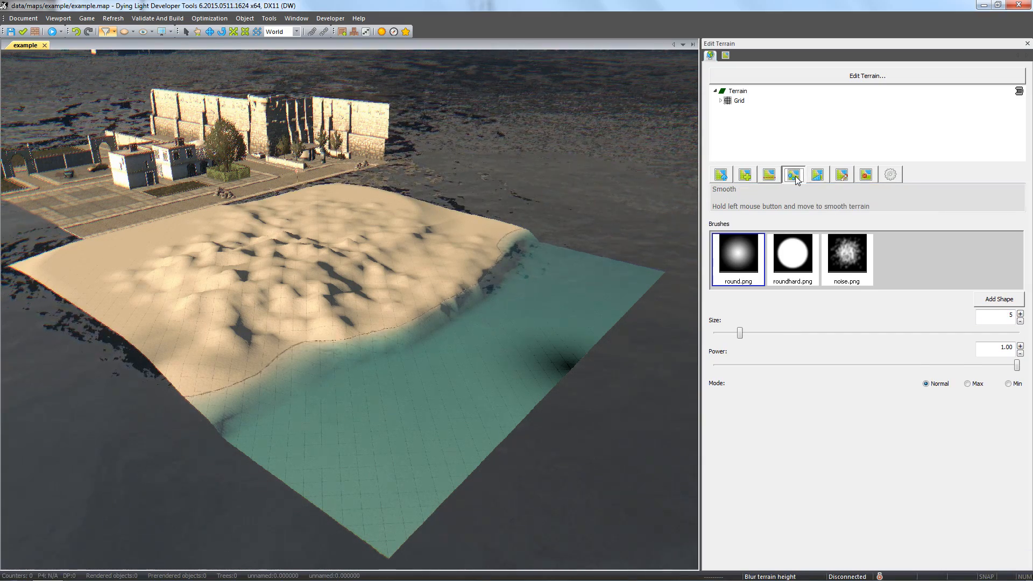
left_click_drag(740, 334, 764, 334)
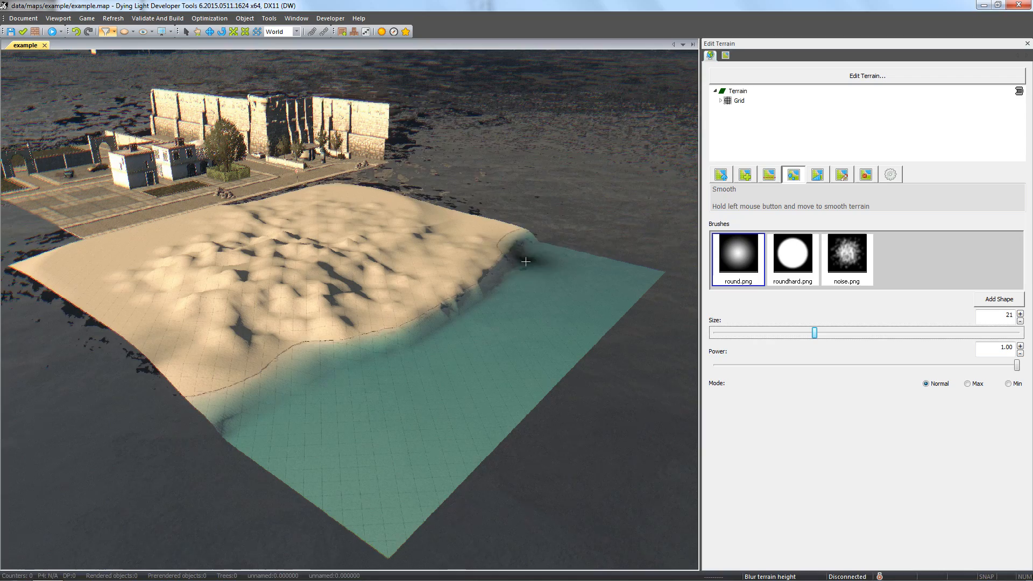
mouse_move(526, 255)
left_mouse_down()
mouse_move(408, 341)
mouse_move(256, 380)
mouse_move(450, 296)
mouse_move(484, 239)
mouse_move(498, 241)
left_mouse_up()
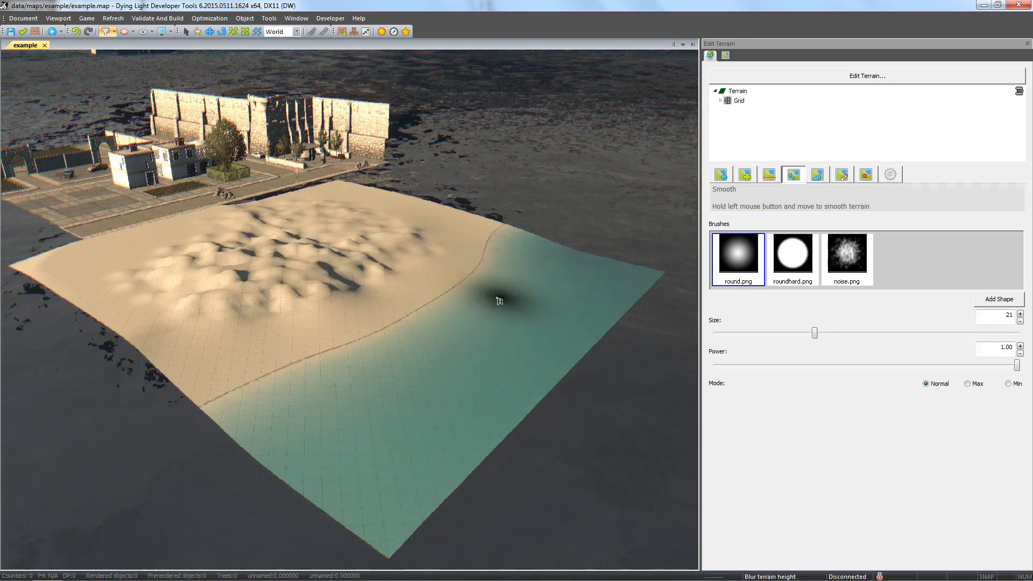
right_click_drag(498, 299, 480, 293)
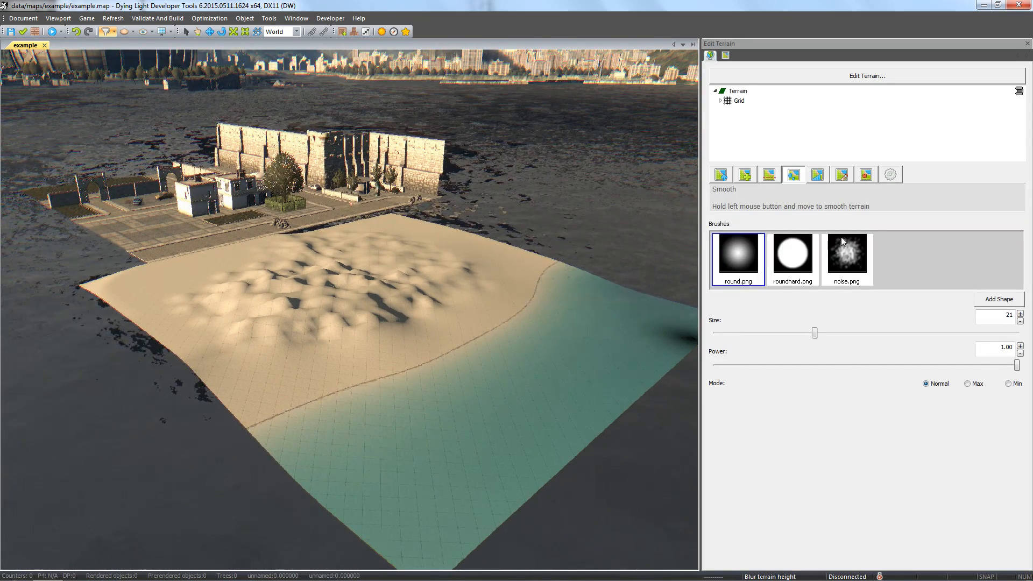
Build two adjoining ramps with a width of 10 from the submerged seabed up to the hills.
left_click(818, 176)
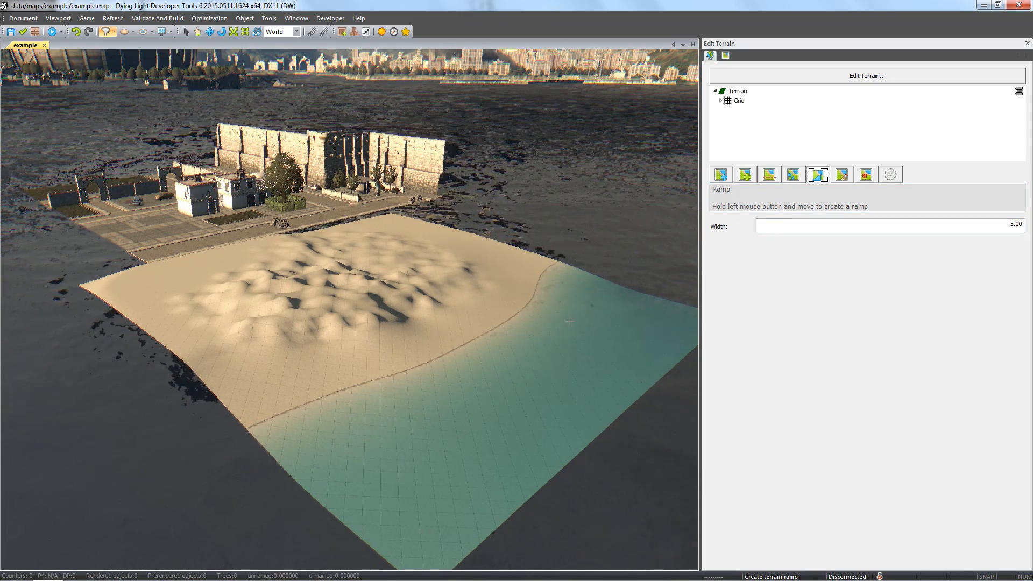
left_click(1005, 228)
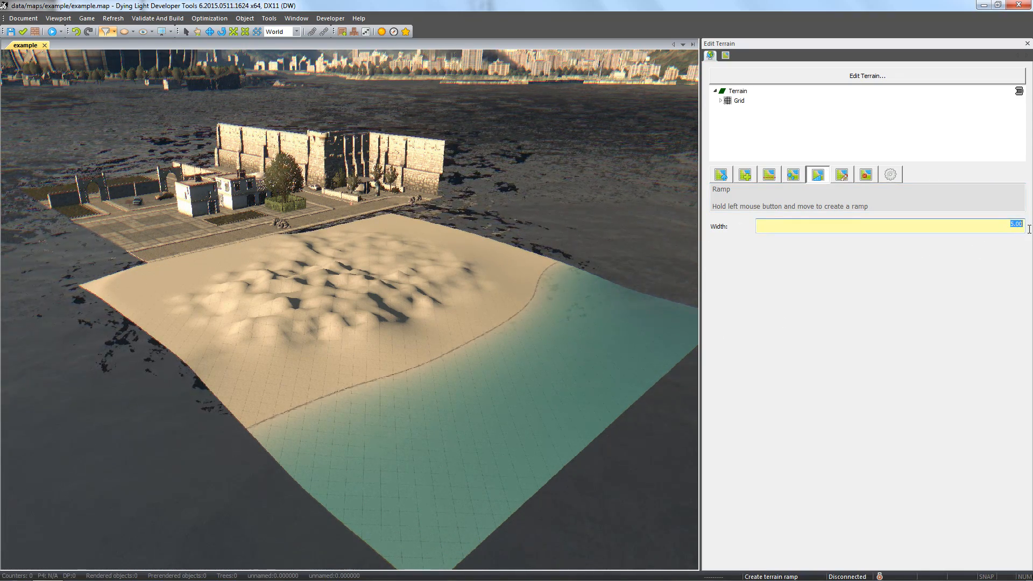
type("10")
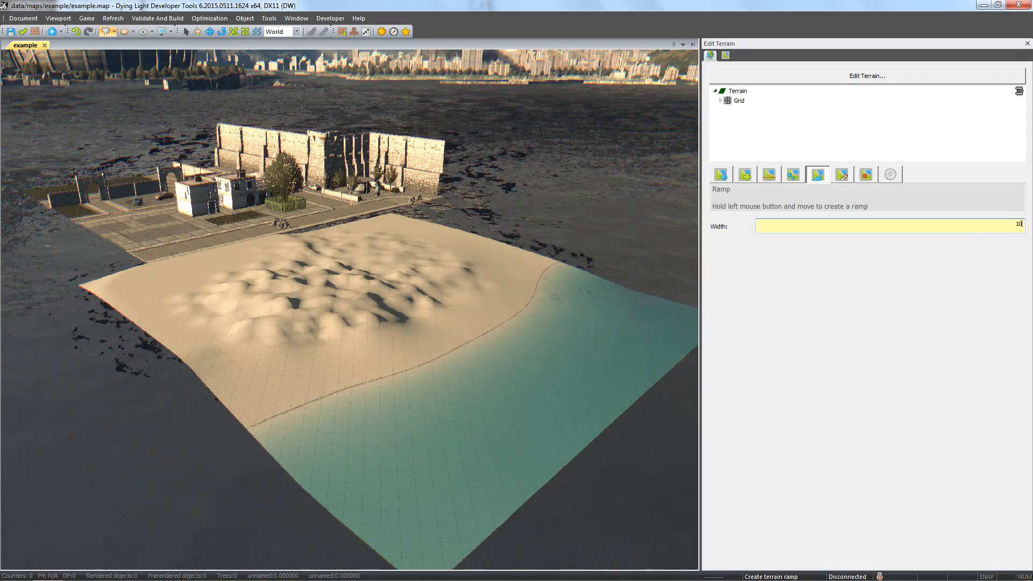
right_click_drag(527, 327, 529, 369)
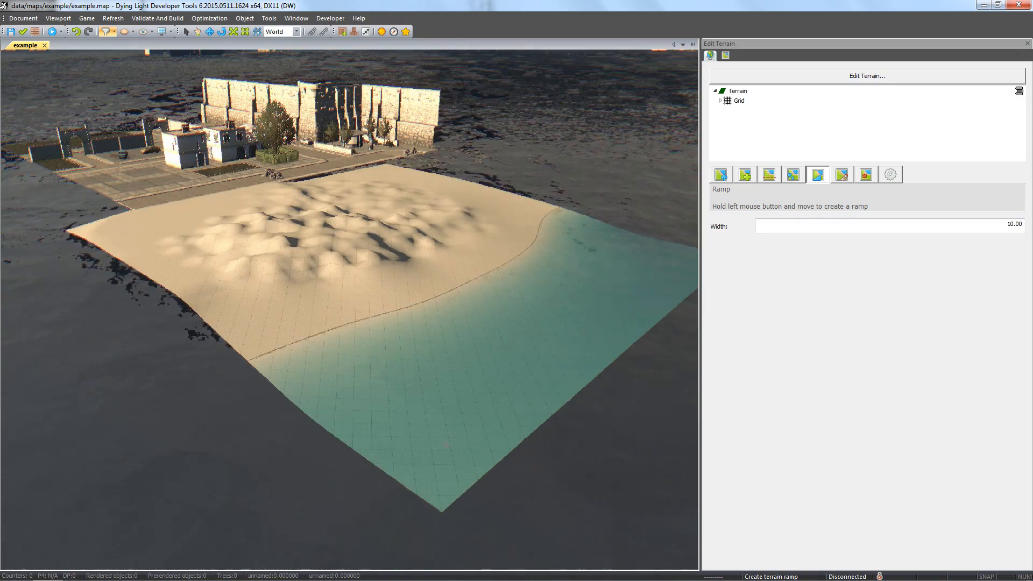
left_click_drag(440, 451, 323, 255)
middle_click_drag(410, 298, 474, 393)
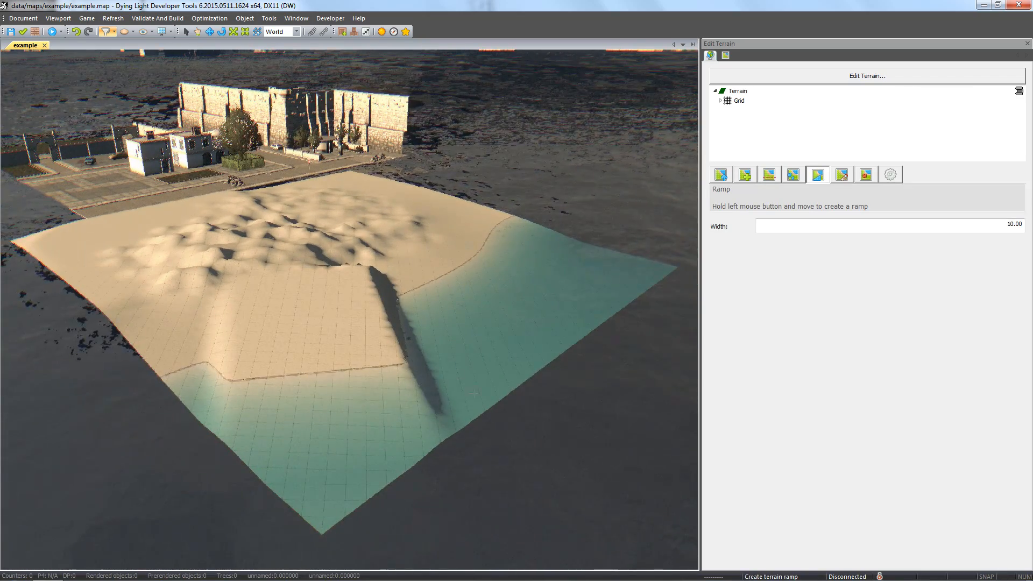
left_click_drag(491, 385, 305, 257)
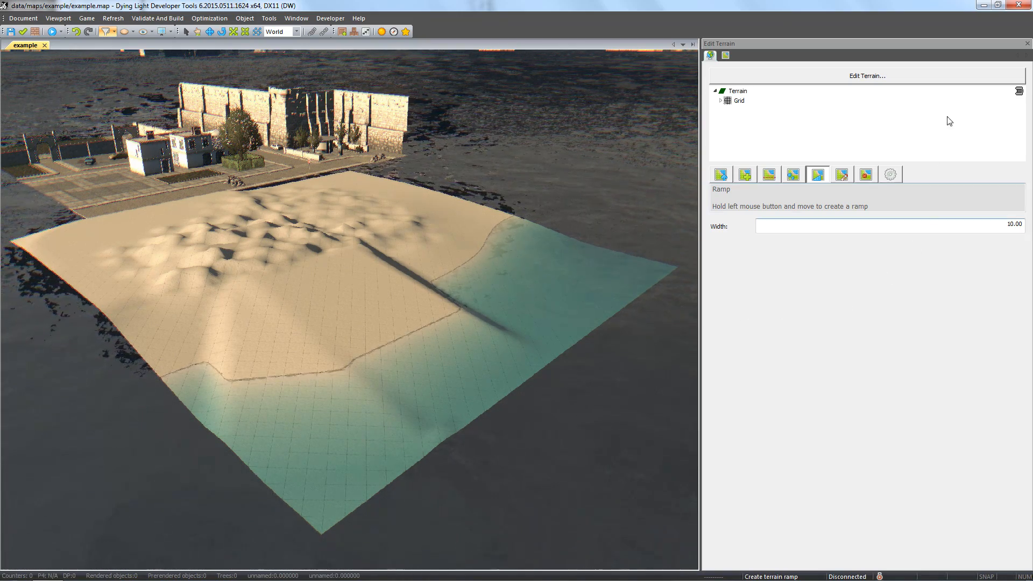
Paint the hills and the surrounding dry ground with the gravel material using the round.png brush at size 37.
left_click(843, 178)
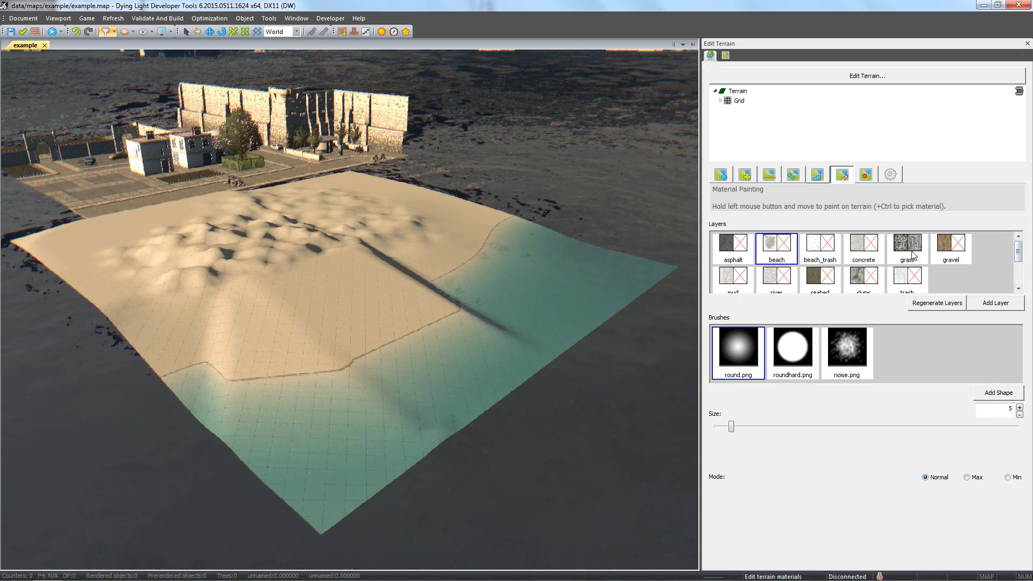
mouse_move(1018, 260)
left_mouse_down()
mouse_move(1018, 282)
mouse_move(1018, 253)
left_mouse_up()
left_click(946, 252)
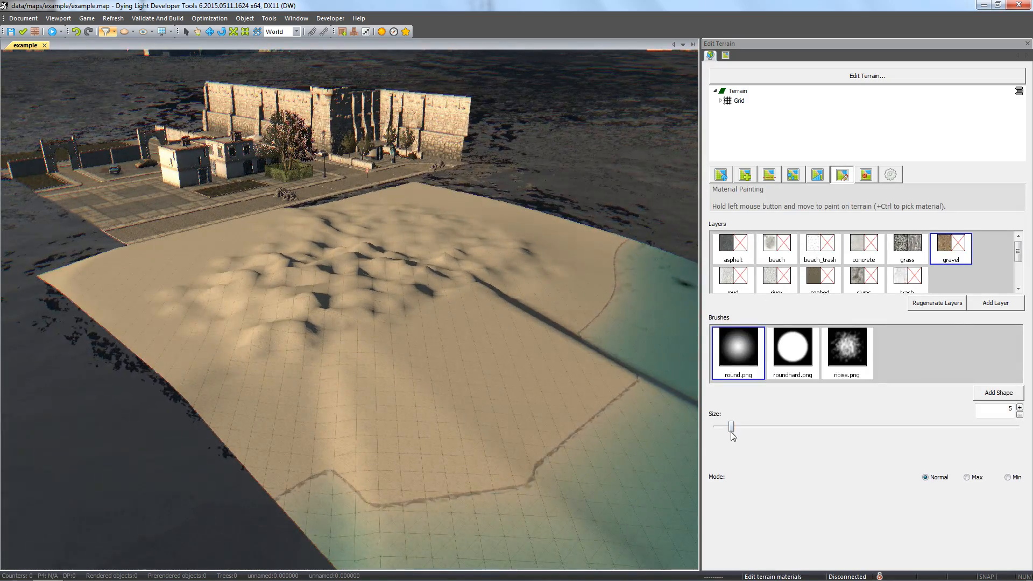
left_click_drag(731, 426, 826, 427)
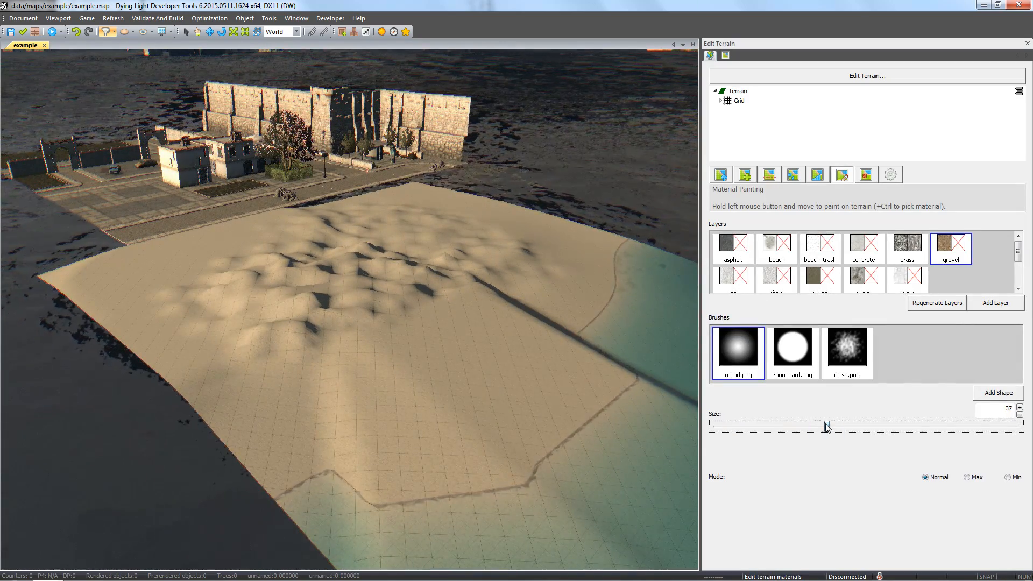
mouse_move(253, 344)
left_mouse_down()
mouse_move(273, 255)
mouse_move(426, 204)
mouse_move(281, 306)
mouse_move(328, 239)
mouse_move(478, 209)
mouse_move(290, 379)
left_mouse_up()
key("s")
right_click_drag(285, 366, 281, 358)
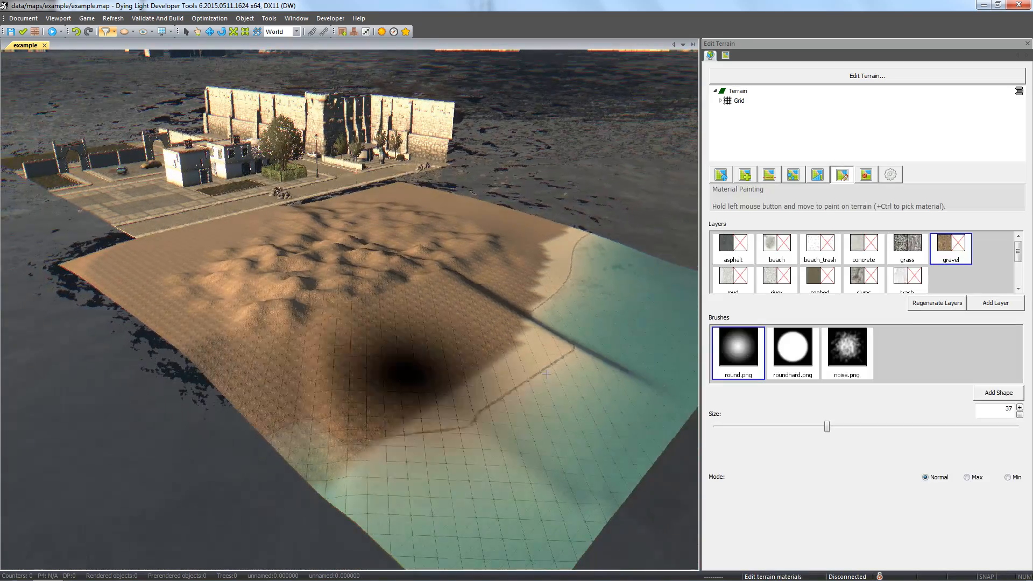
Paint the beach material back over the gravel along the shore with the round.png brush, reducing its size to 25.
left_click(776, 247)
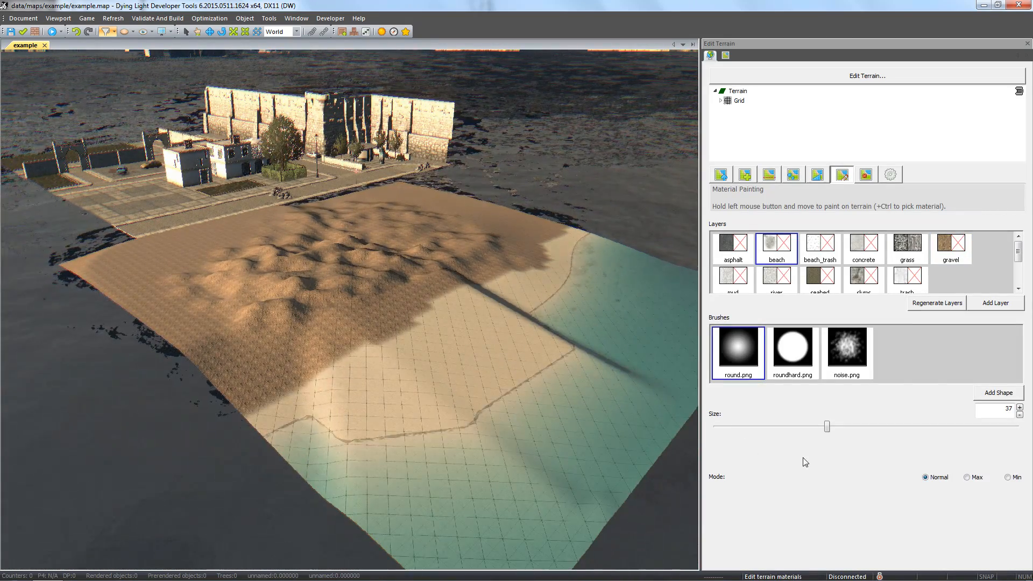
left_click_drag(827, 426, 790, 426)
left_click_drag(691, 300, 615, 242)
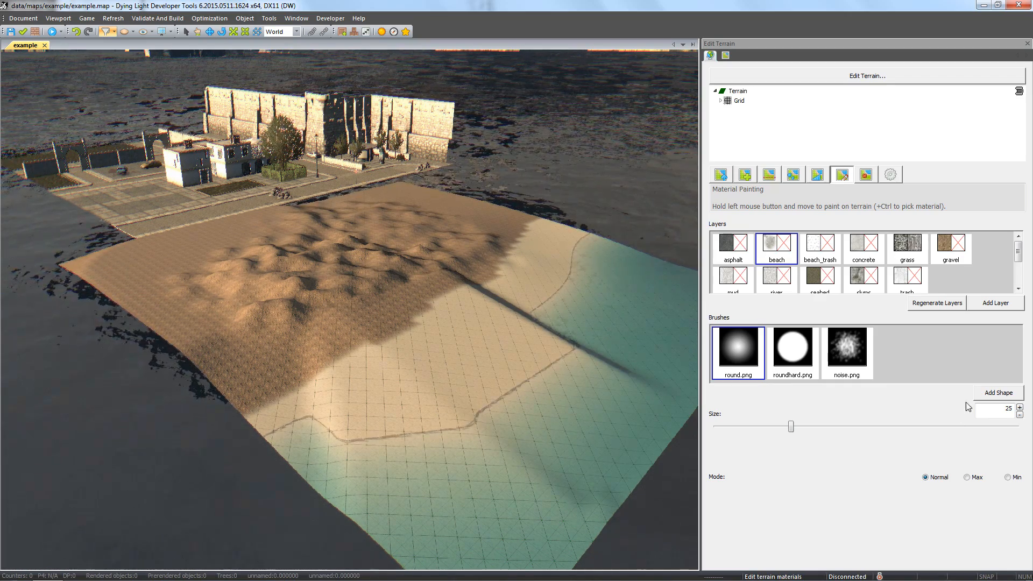
Add a new terrain material layer and rename it gras_rocks.
left_click(995, 302)
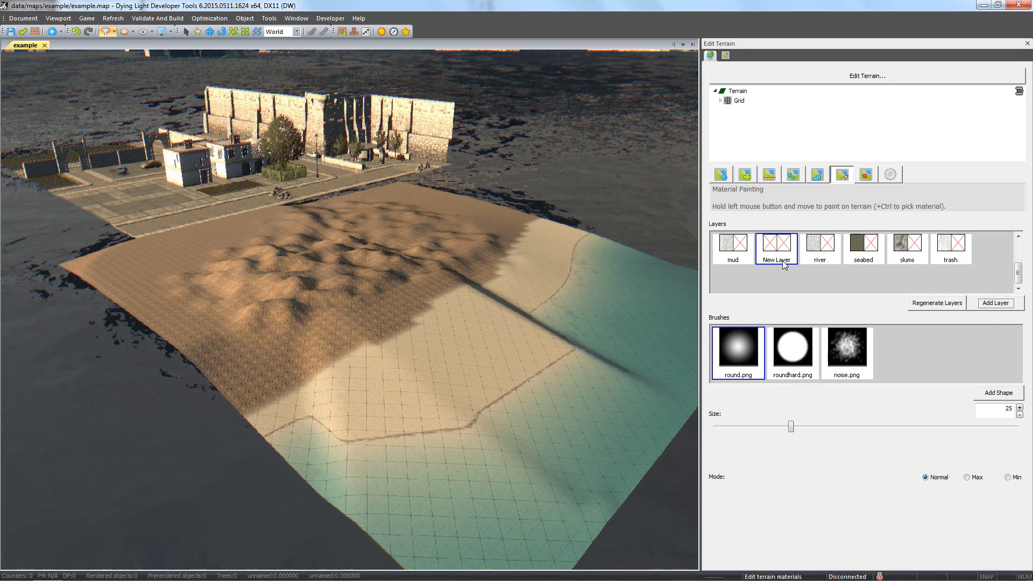
right_click(784, 264)
left_click(811, 268)
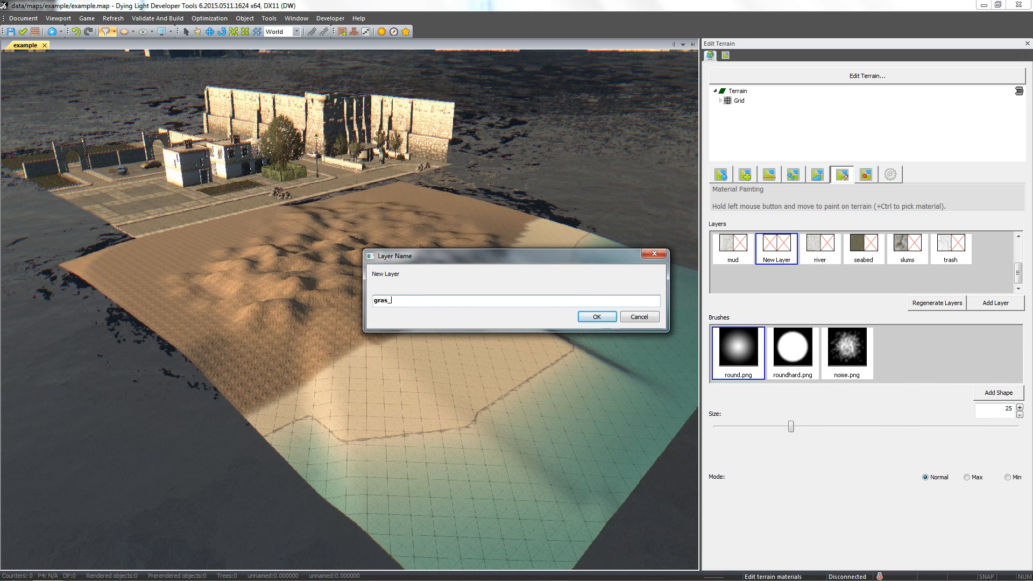
left_click(596, 316)
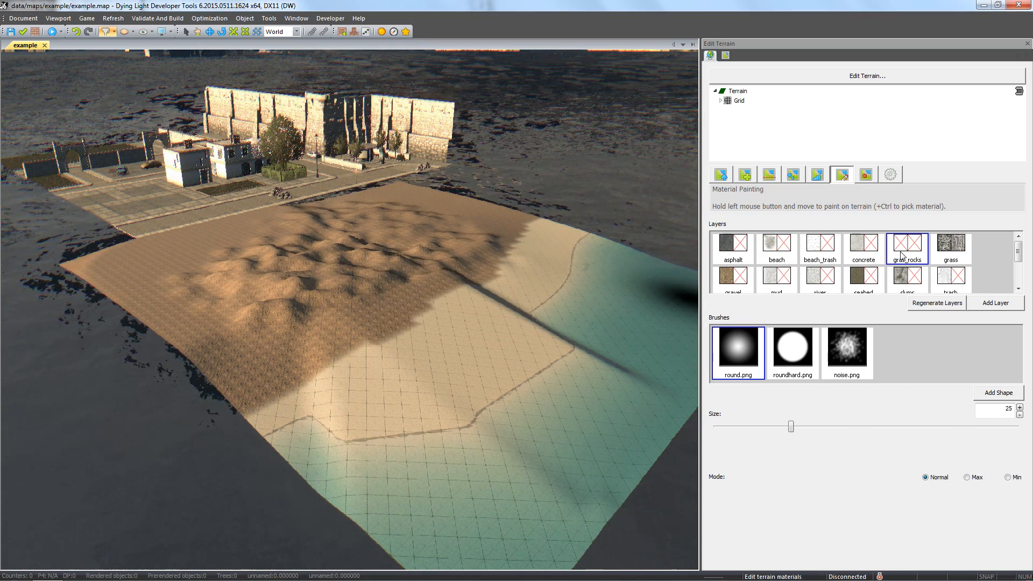
Assign ground_grass_b.dds as top and ground_rockwall_b.dds as side material of the gras_rocks layer, and paint the hills with it at size 22.
double_click(902, 255)
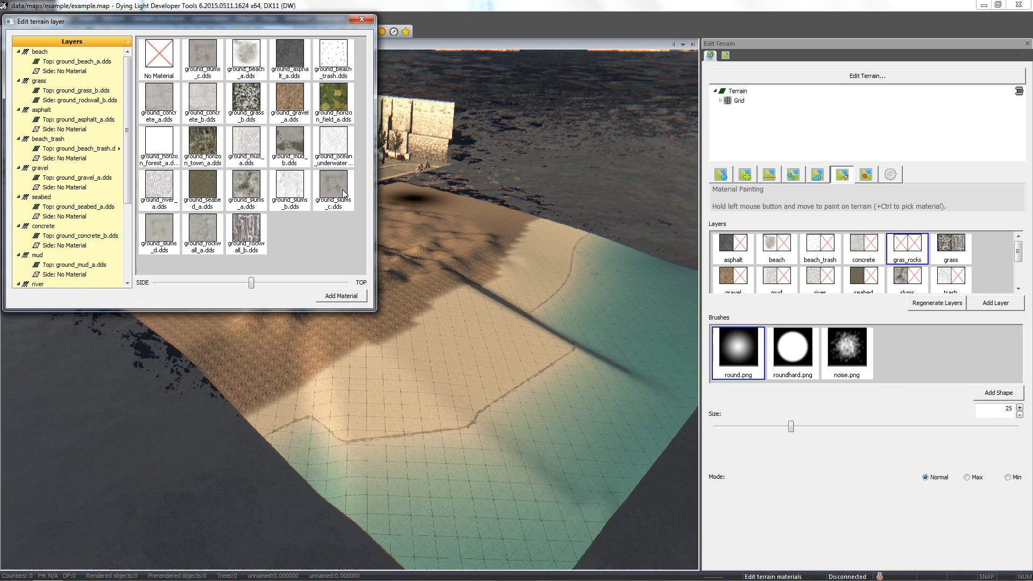
left_click_drag(128, 185, 133, 270)
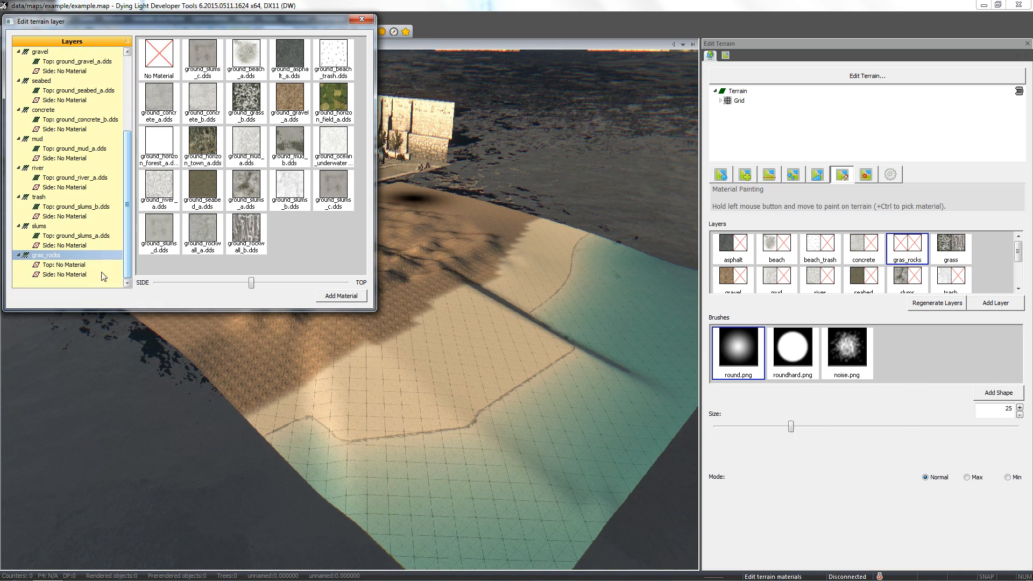
left_click(69, 265)
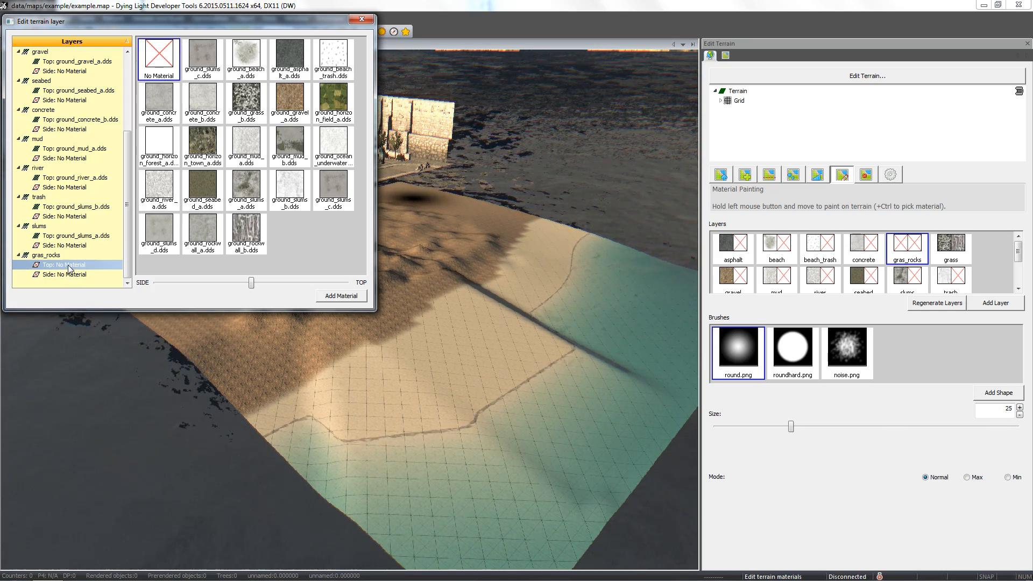
left_click(249, 101)
left_click(69, 275)
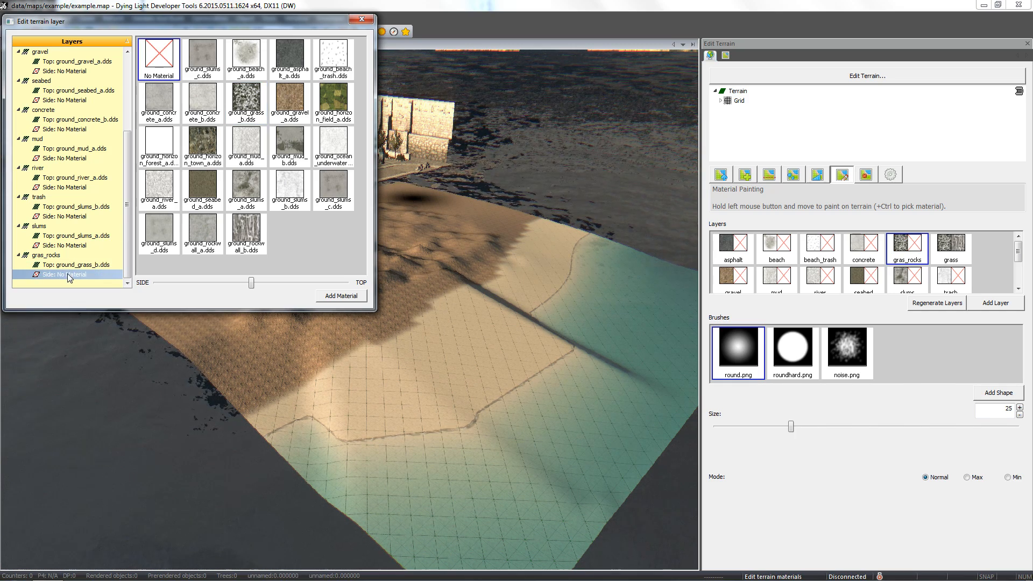
left_click(245, 238)
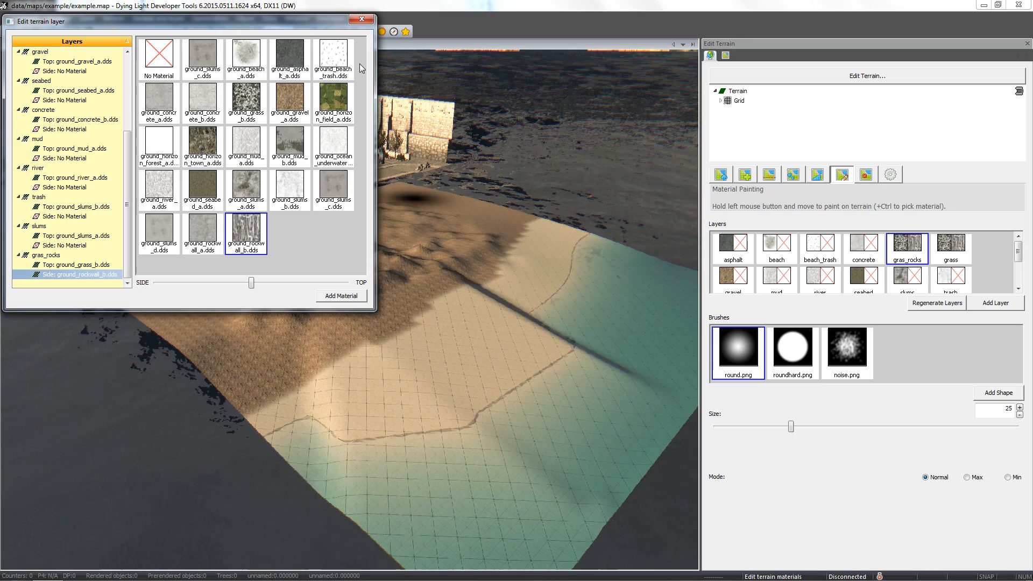
left_click(368, 22)
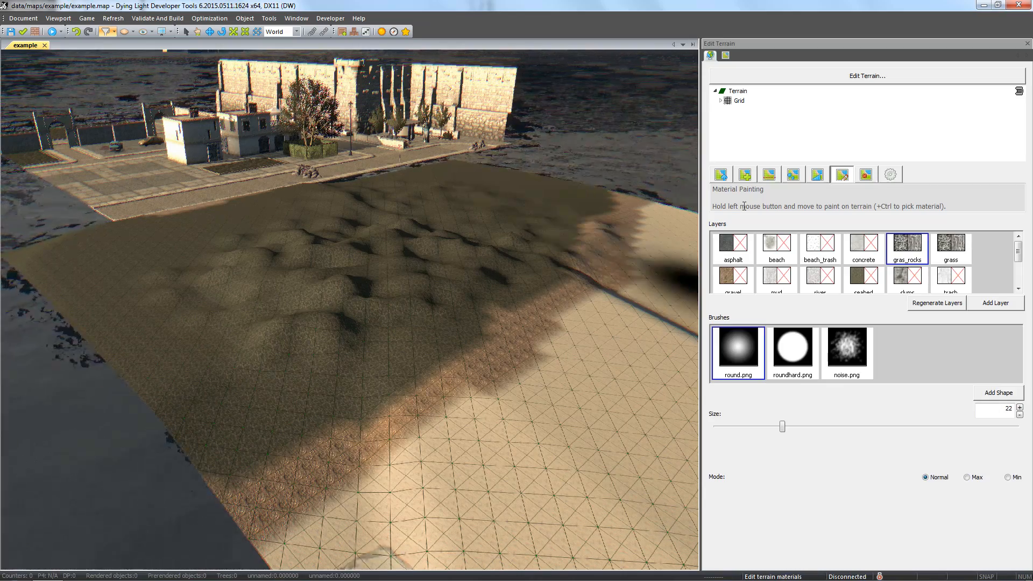
Raise the painted hills into steep, rocky peaks with the noise.png brush at size 43.
left_click(721, 174)
left_click_drag(830, 333, 845, 333)
mouse_move(331, 243)
left_mouse_down()
mouse_move(300, 210)
mouse_move(301, 183)
left_mouse_up()
mouse_move(344, 242)
middle_mouse_down()
mouse_move(290, 309)
mouse_move(468, 199)
middle_mouse_up()
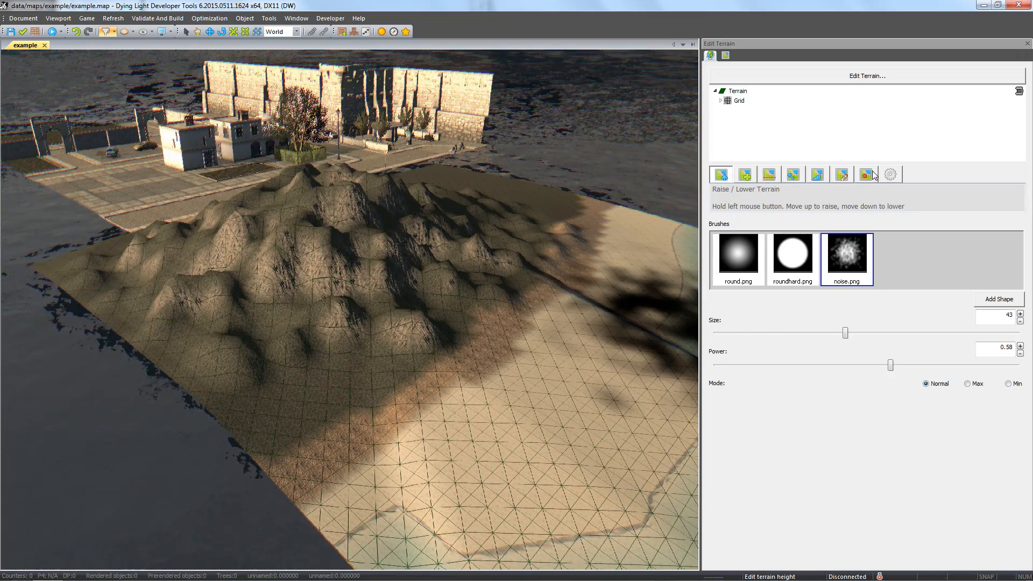
Remove the terrain vertices on the outer slope of the mountains, away from the water, with the round.png brush at size 8.
left_click(867, 175)
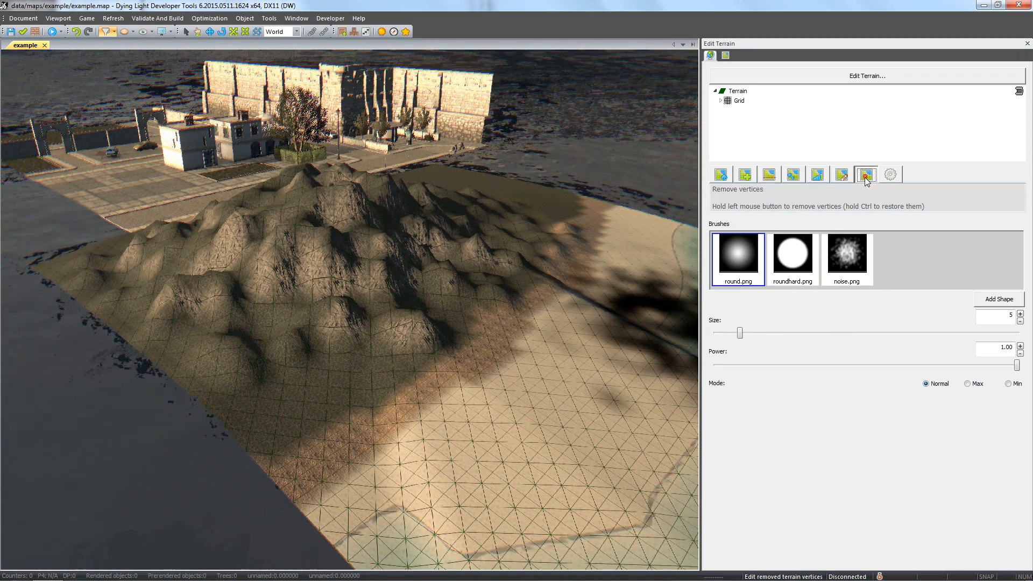
left_click(866, 175)
left_click(866, 175)
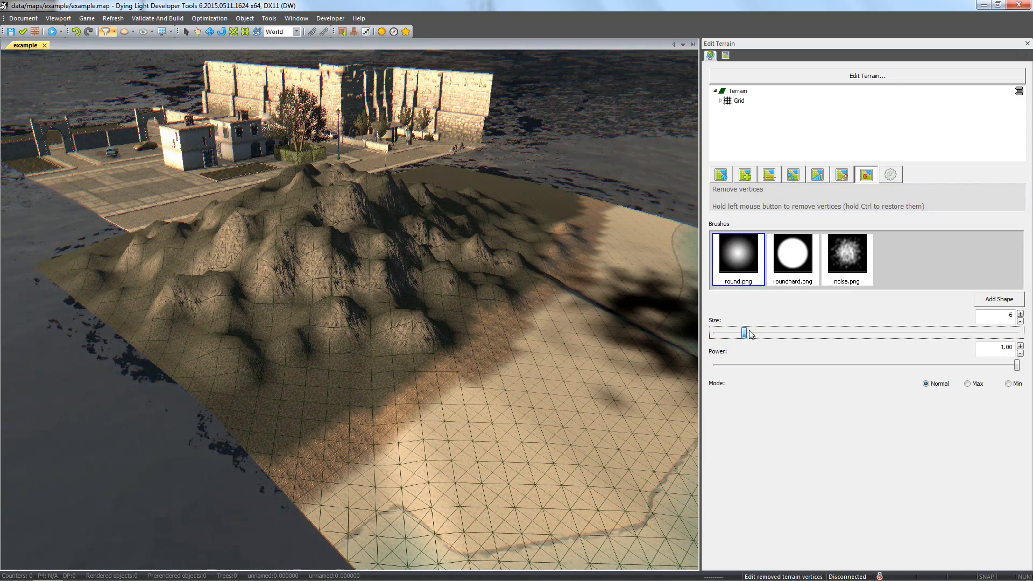
left_click_drag(749, 330, 758, 331)
right_click_drag(481, 308, 398, 318)
mouse_move(410, 347)
left_mouse_down()
mouse_move(333, 311)
mouse_move(226, 239)
mouse_move(169, 228)
left_mouse_up()
mouse_move(112, 251)
left_mouse_down()
mouse_move(274, 408)
mouse_move(392, 371)
mouse_move(369, 461)
mouse_move(279, 404)
left_mouse_up()
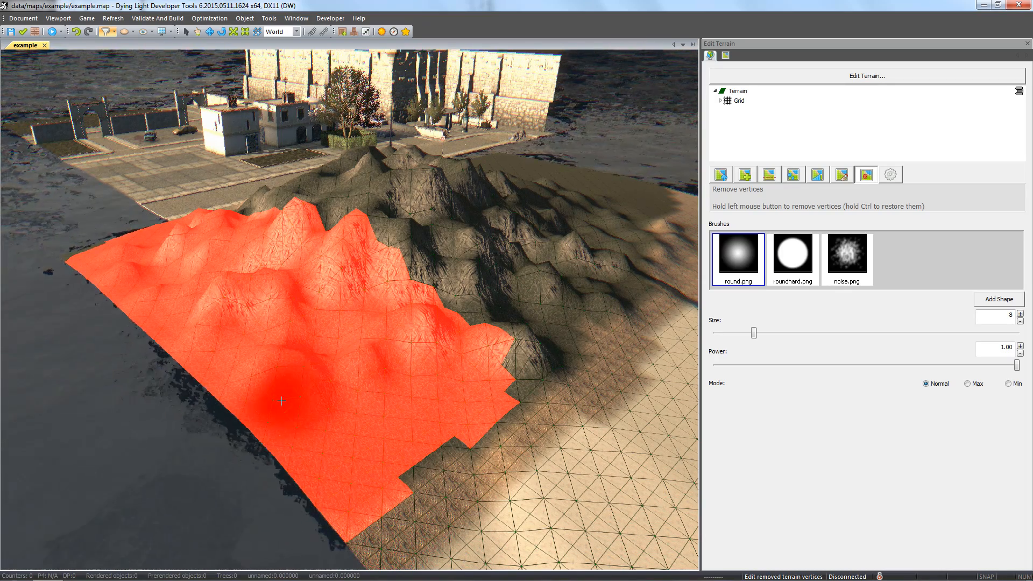
right_click_drag(295, 424, 273, 416)
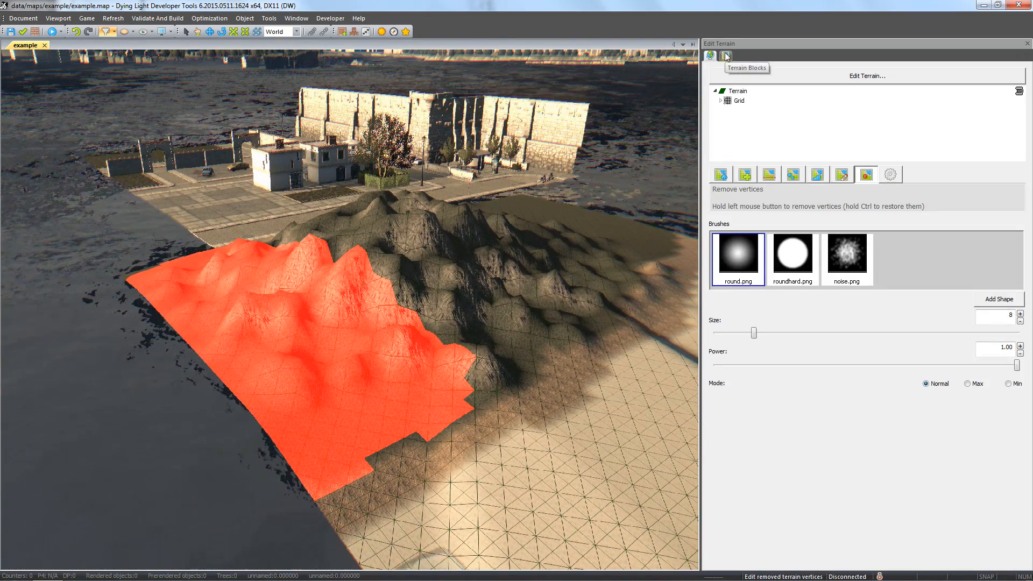
Lock the terrain block spanning columns -3 to -2 and rows -2 to -1 to generate its final geometry.
left_click(725, 56)
right_click(800, 296)
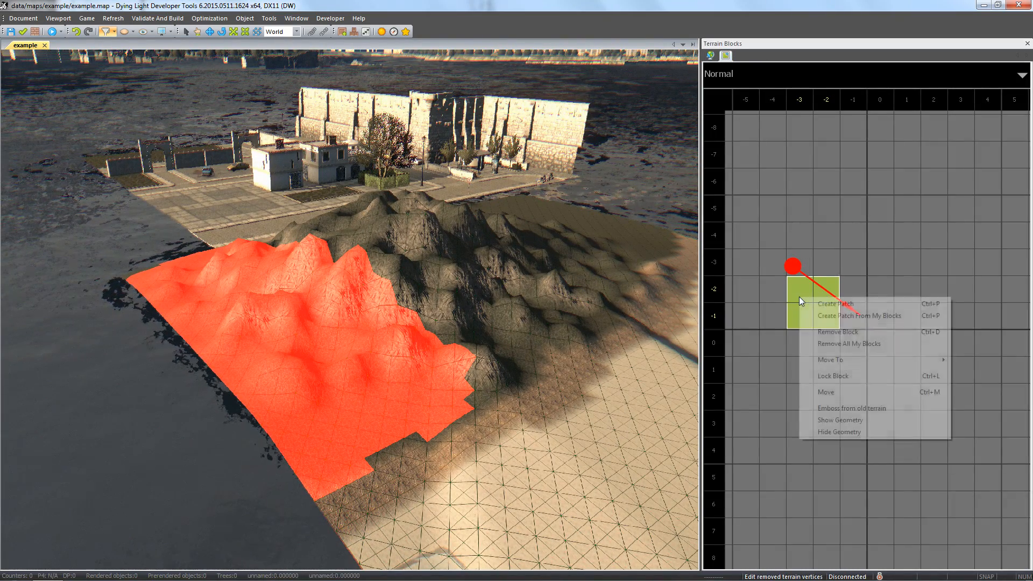
left_click(833, 377)
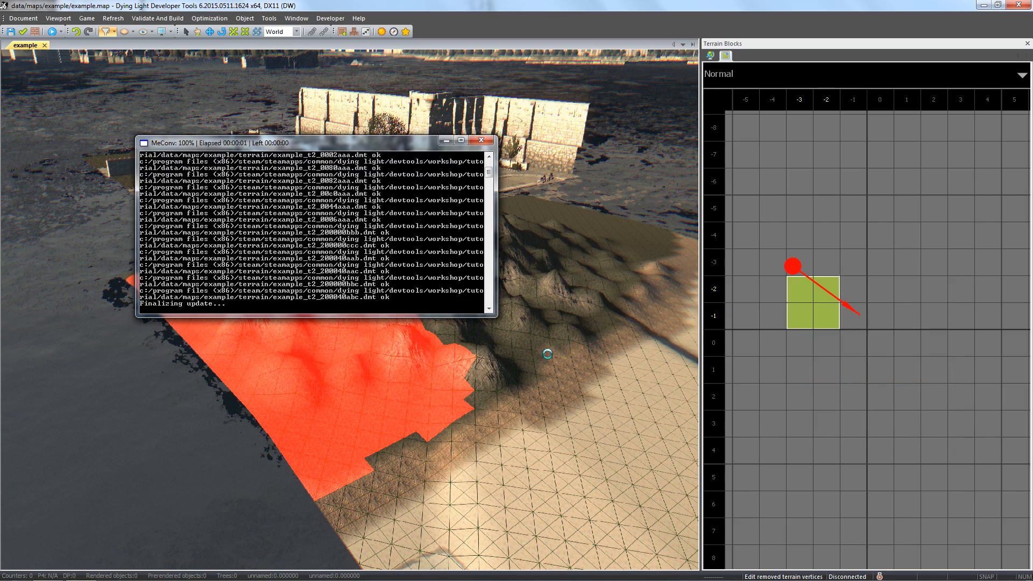
scroll(516, 354, "down", 5)
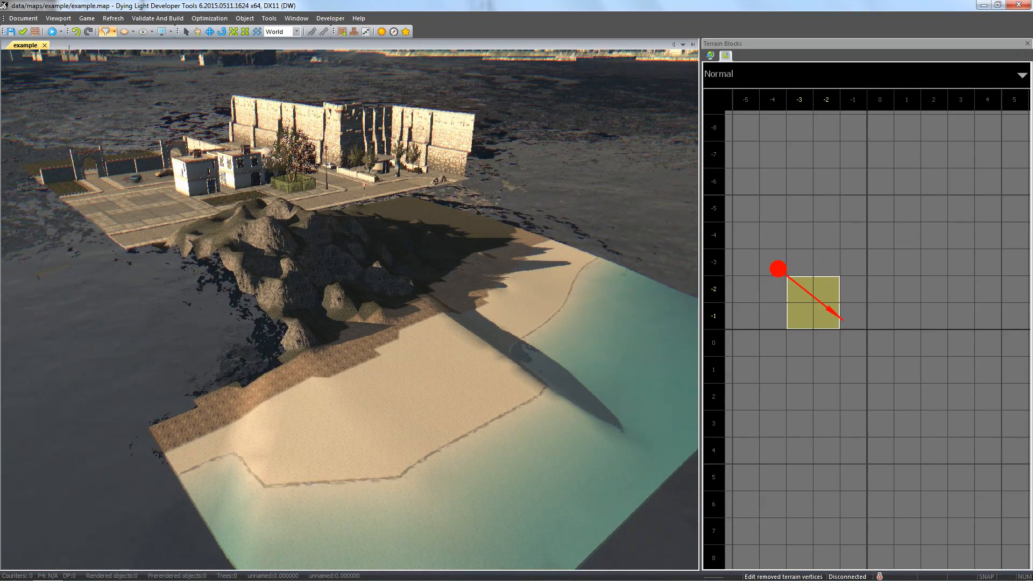
Play-test the map in the game, walking up to the rocky mountains, and return to the editor.
left_click(53, 32)
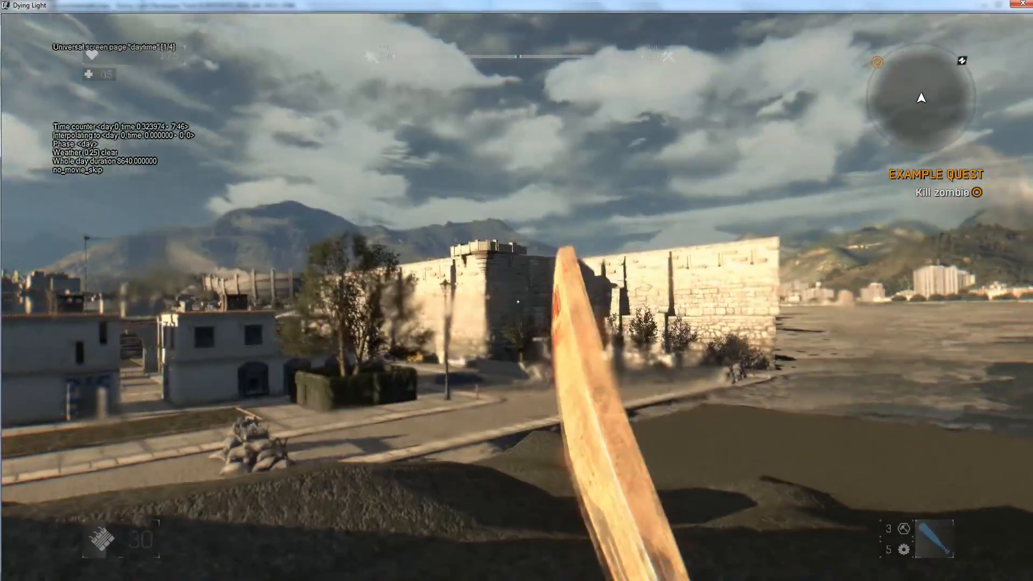
key("w")
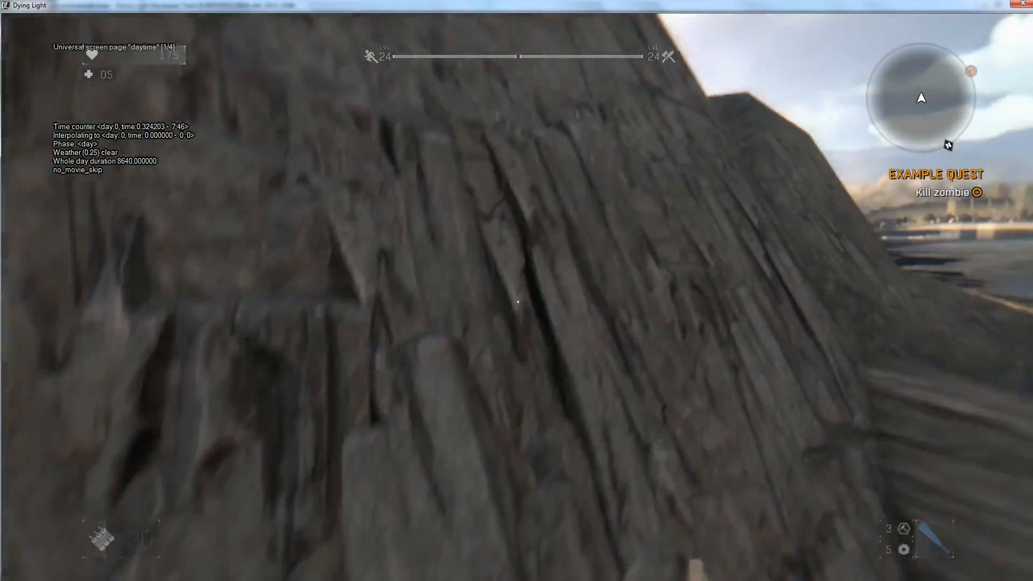
key("w")
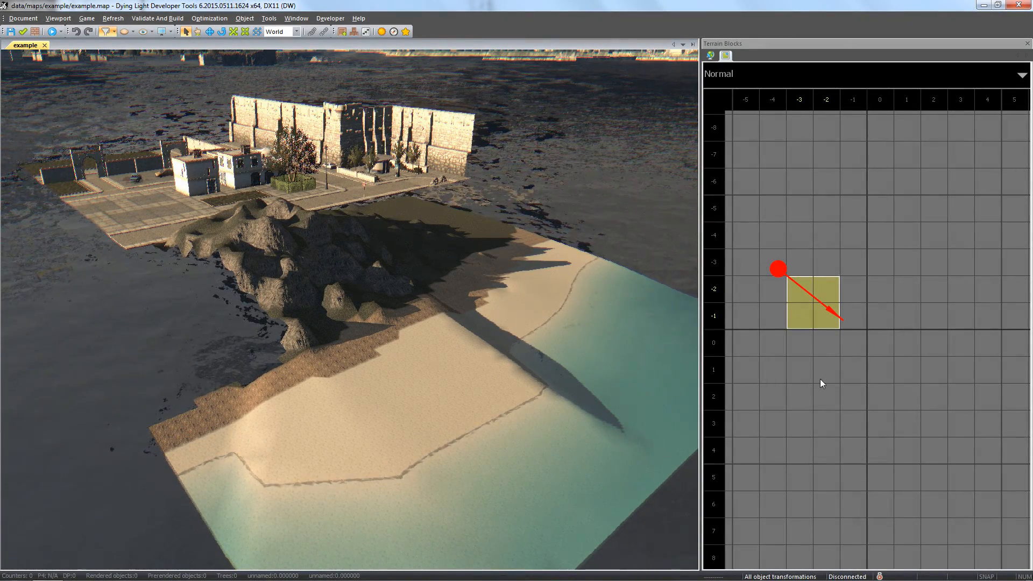
Unlock the terrain block so that its terrain can be edited again.
right_click(809, 330)
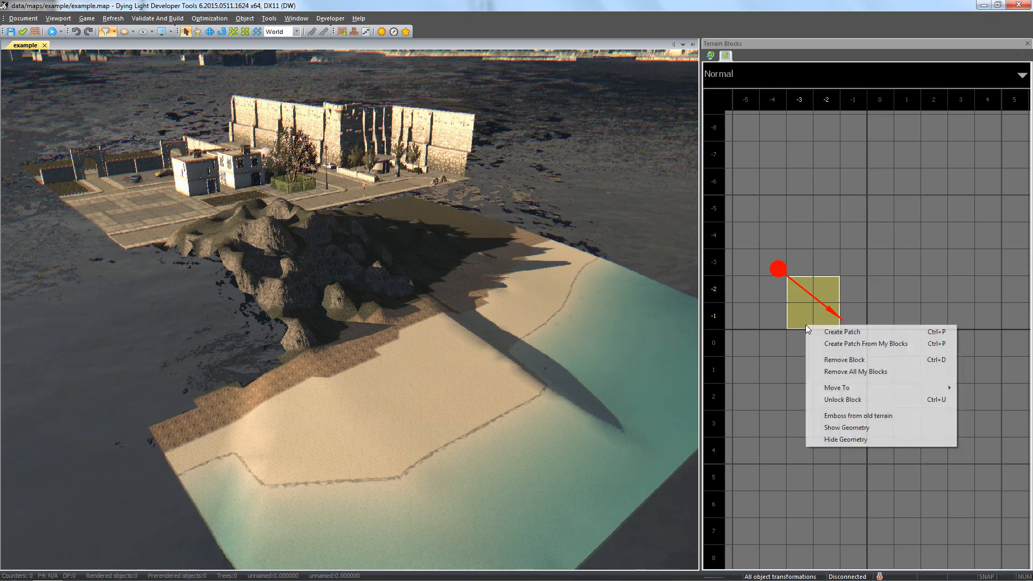
left_click(843, 400)
middle_click_drag(626, 348, 557, 359)
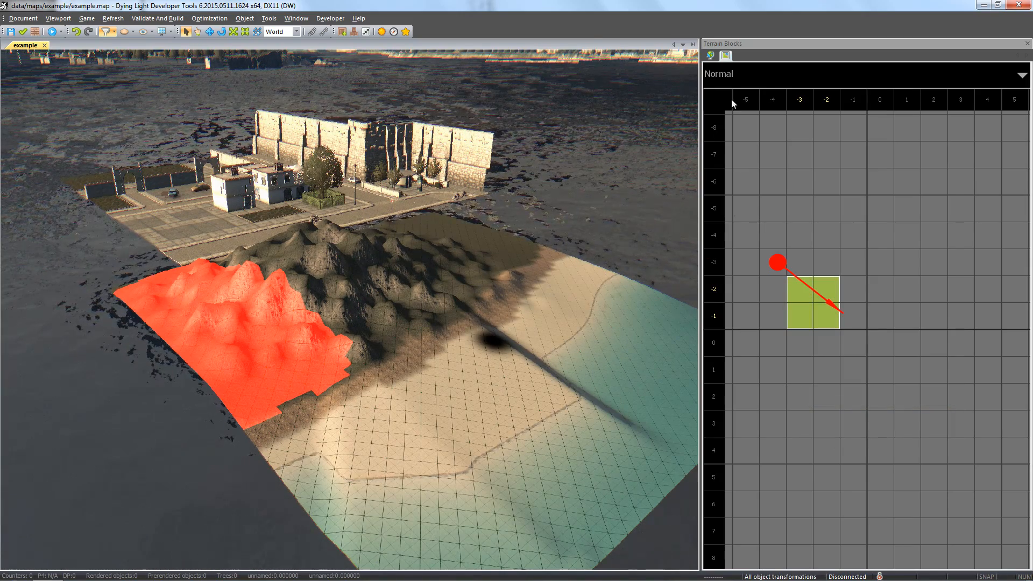
Pick a height from the beach and level the shore toward the water to it with the round.png brush at size 26.
left_click(710, 55)
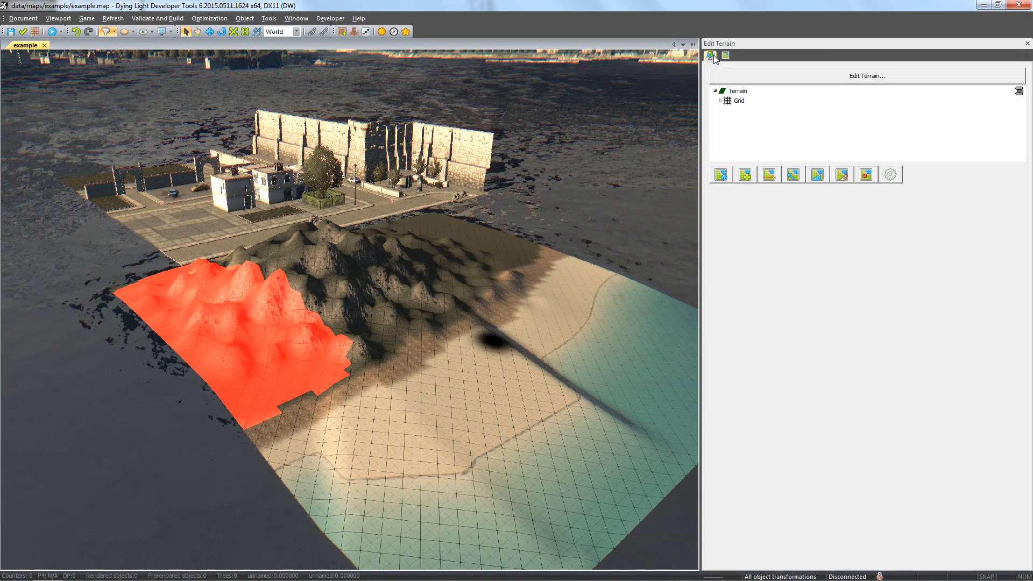
left_click(769, 175)
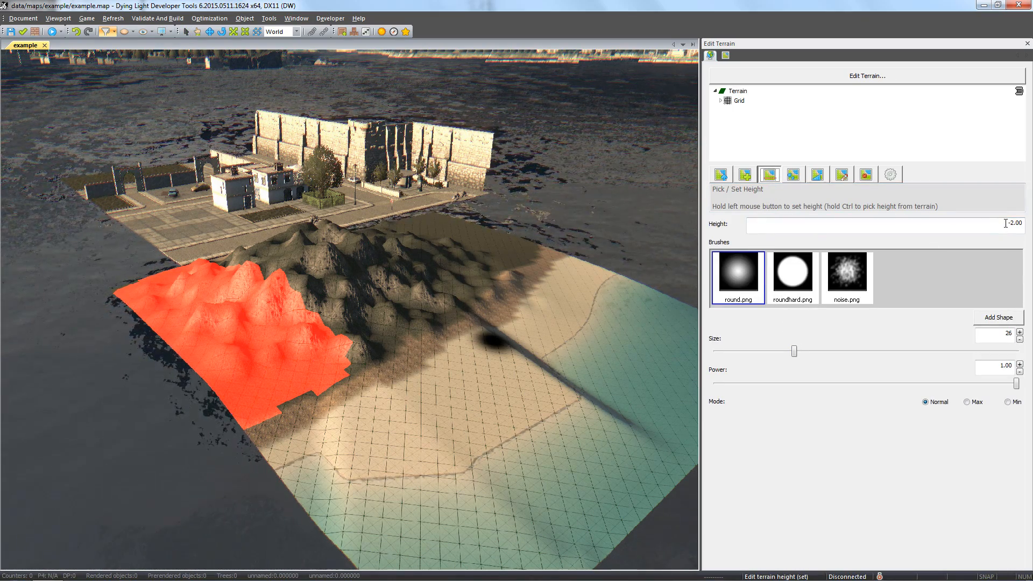
left_click(560, 332, "ctrl")
mouse_move(560, 331)
left_mouse_down()
mouse_move(242, 301)
mouse_move(345, 253)
mouse_move(369, 219)
mouse_move(523, 267)
mouse_move(461, 495)
mouse_move(468, 300)
mouse_move(562, 280)
mouse_move(402, 517)
left_mouse_up()
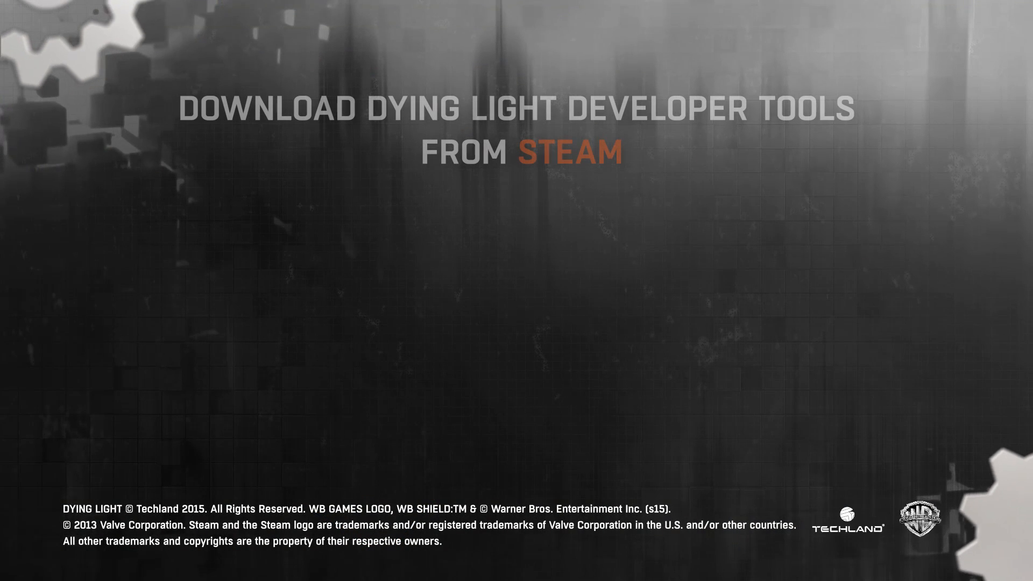